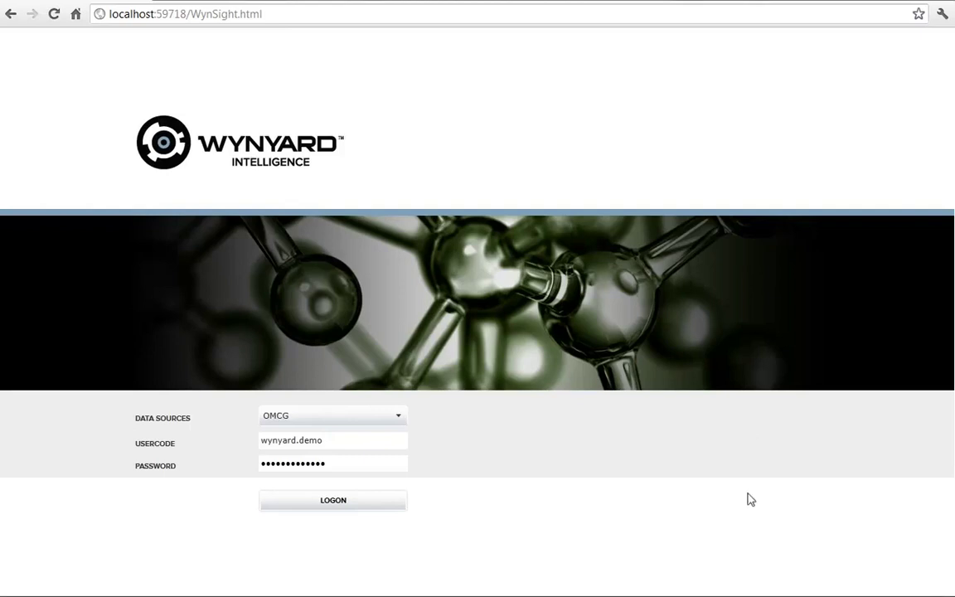
# - Log on to the OMCG data source with the entered credentials
pyautogui.click(352, 507)
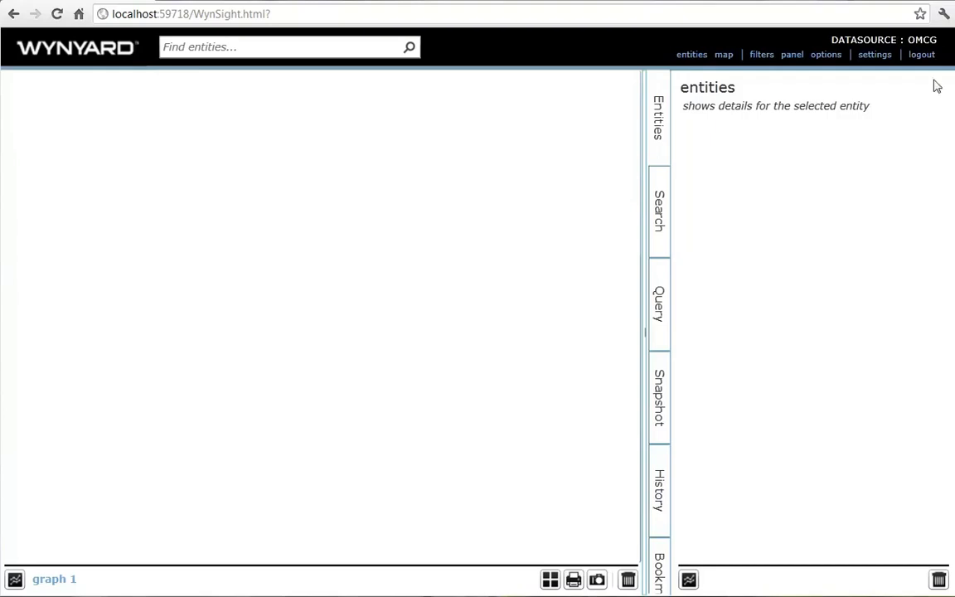
# - Search Find entities for the person by name and add him to graph 1
pyautogui.click(382, 44)
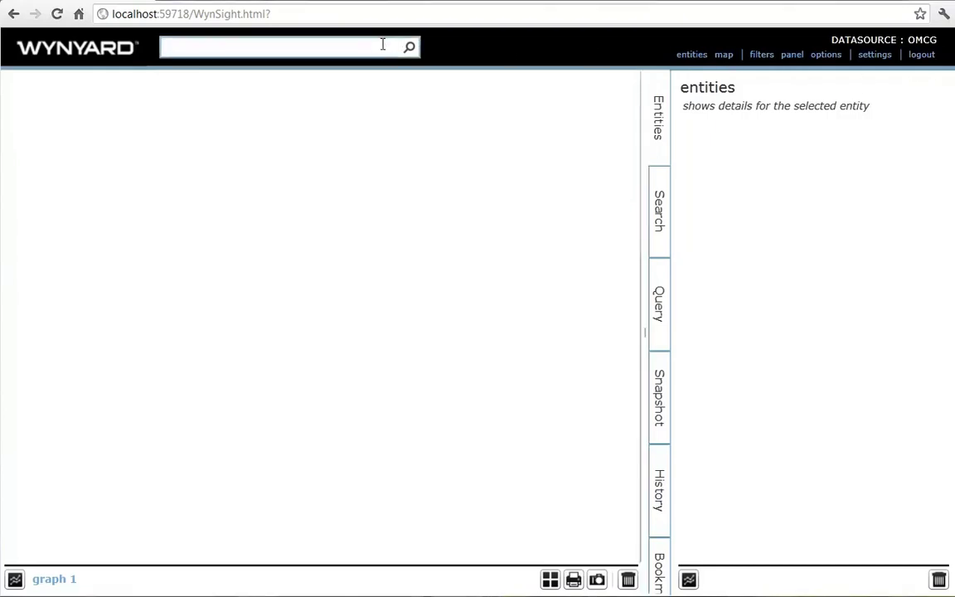
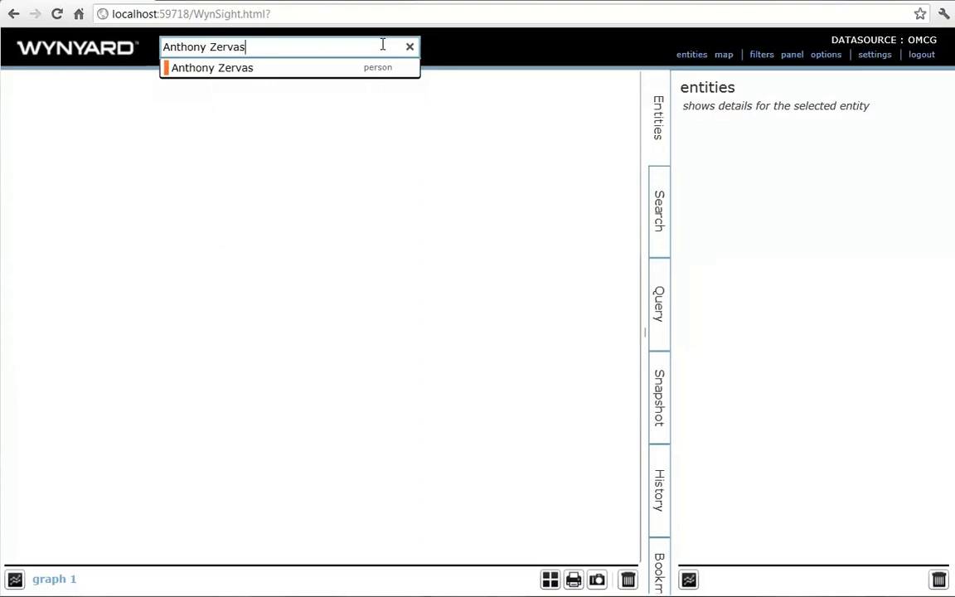
pyautogui.press('Down')
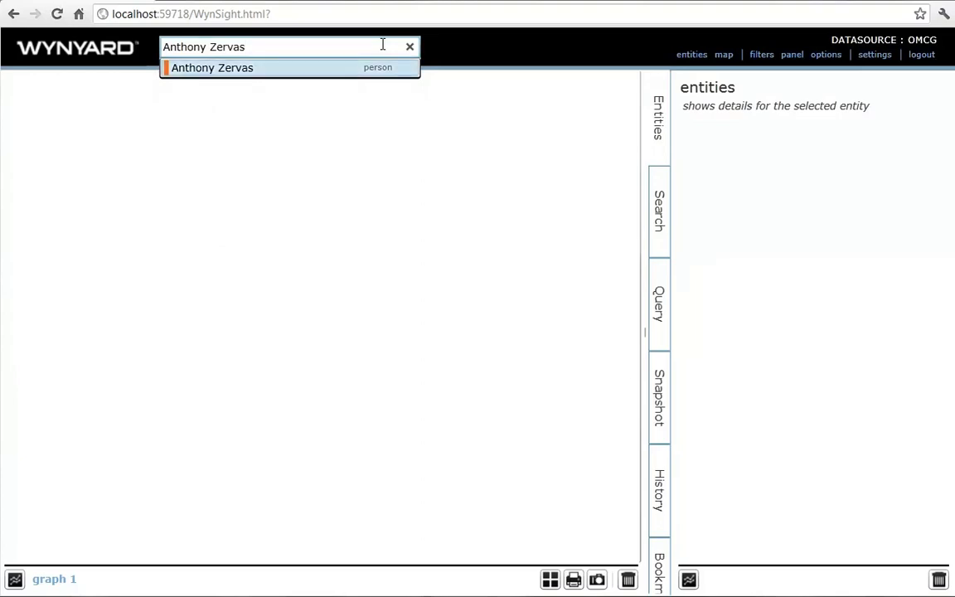
pyautogui.press('Return')
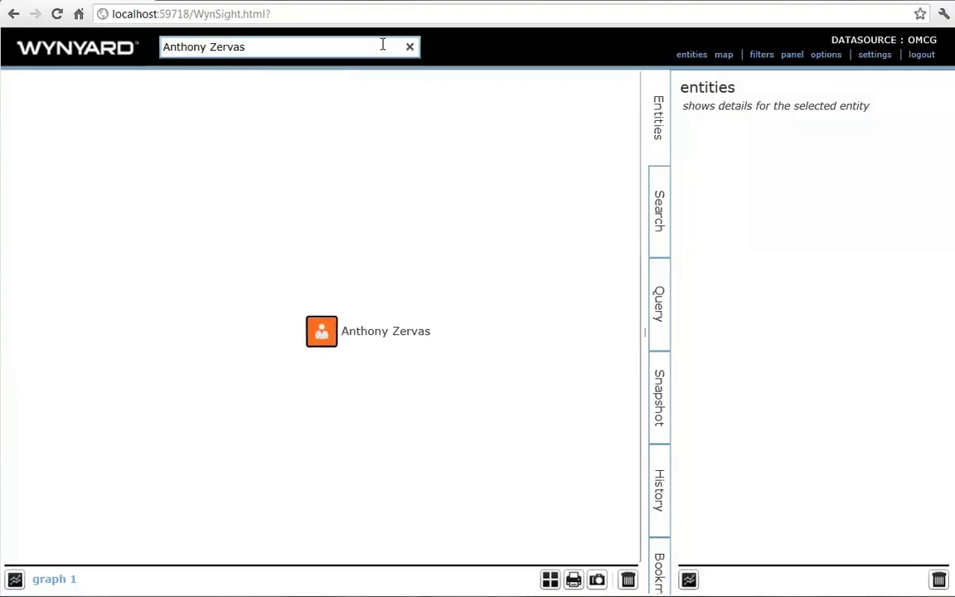
# - Select the person's node and scroll through his related people, organisations, weapons, places and dates
pyautogui.click(327, 342)
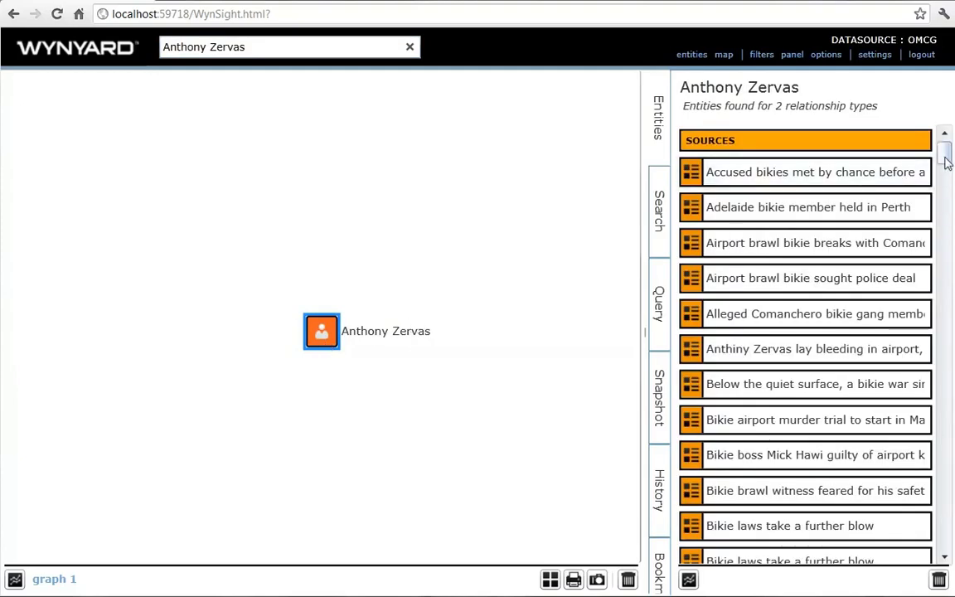
pyautogui.moveTo(947, 162); pyautogui.dragTo(946, 338)
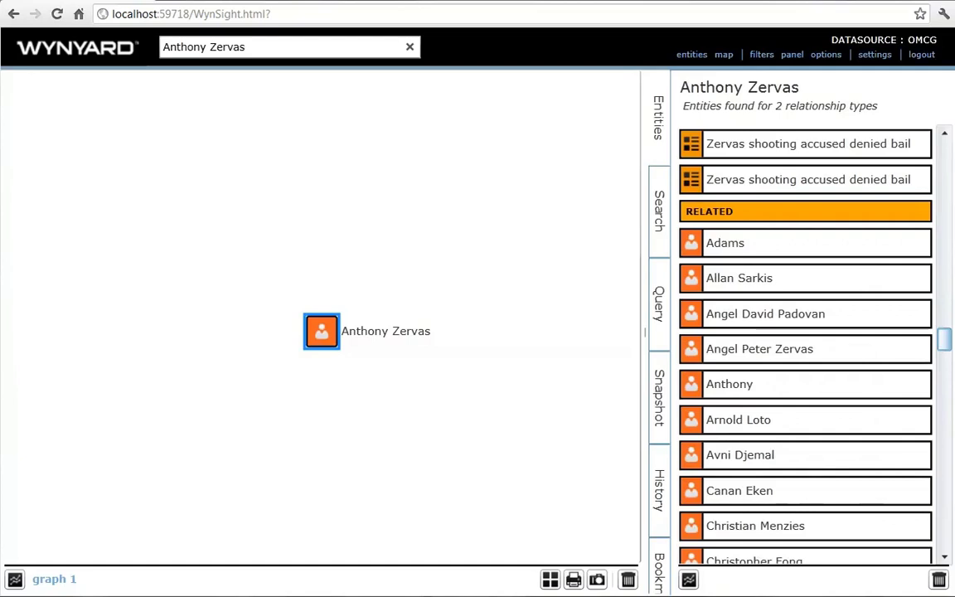
pyautogui.moveTo(946, 338); pyautogui.dragTo(945, 537)
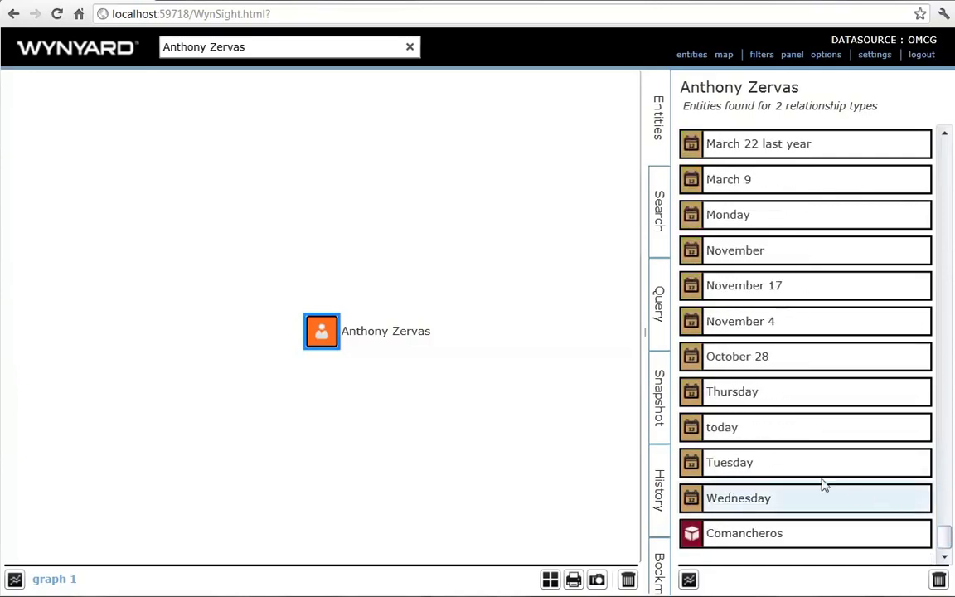
# - Expand the person's node with Expand > Related > Person to surround it with dozens of people
pyautogui.click(338, 336)
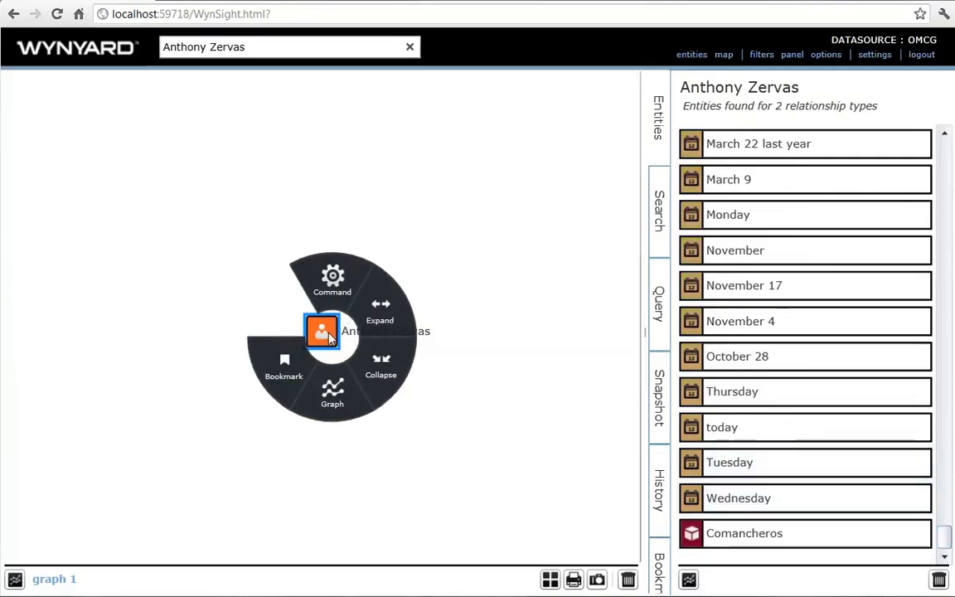
pyautogui.moveTo(398, 320)
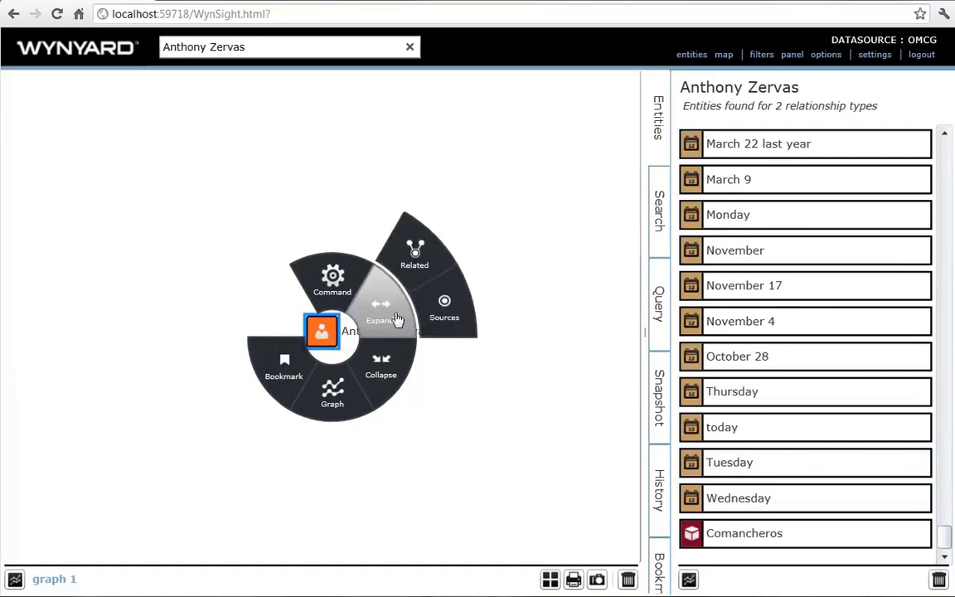
pyautogui.moveTo(421, 262)
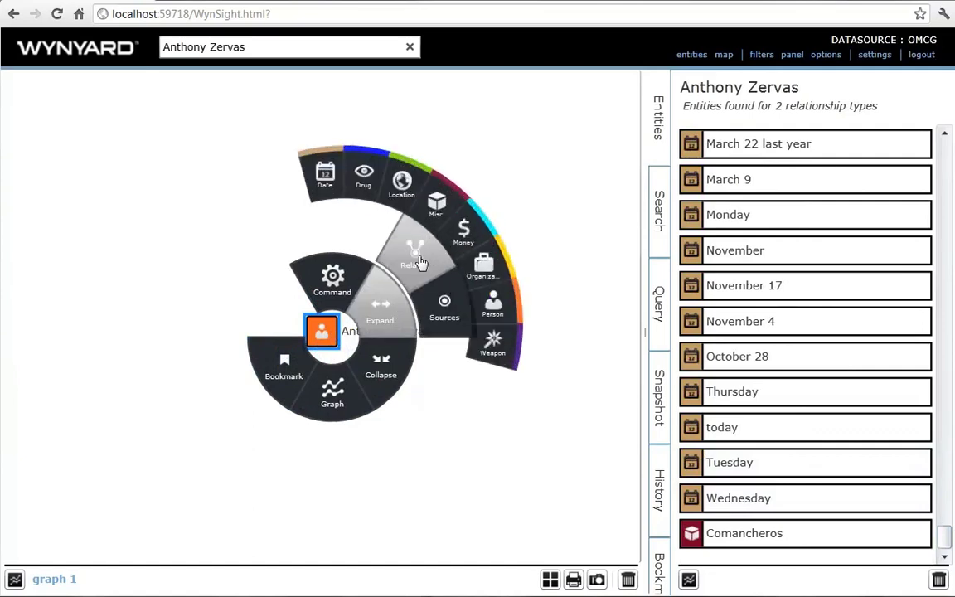
pyautogui.moveTo(362, 287)
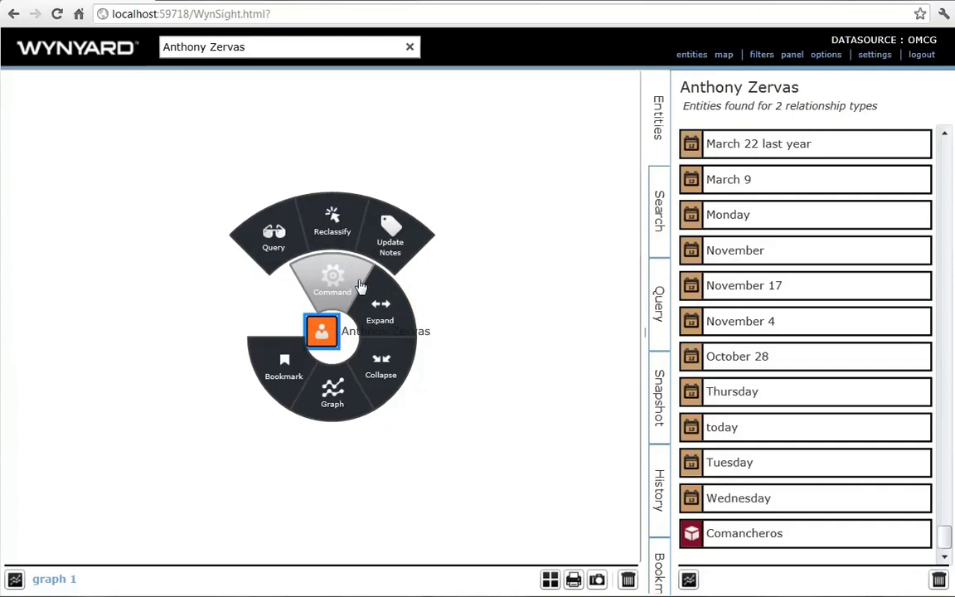
pyautogui.moveTo(333, 236)
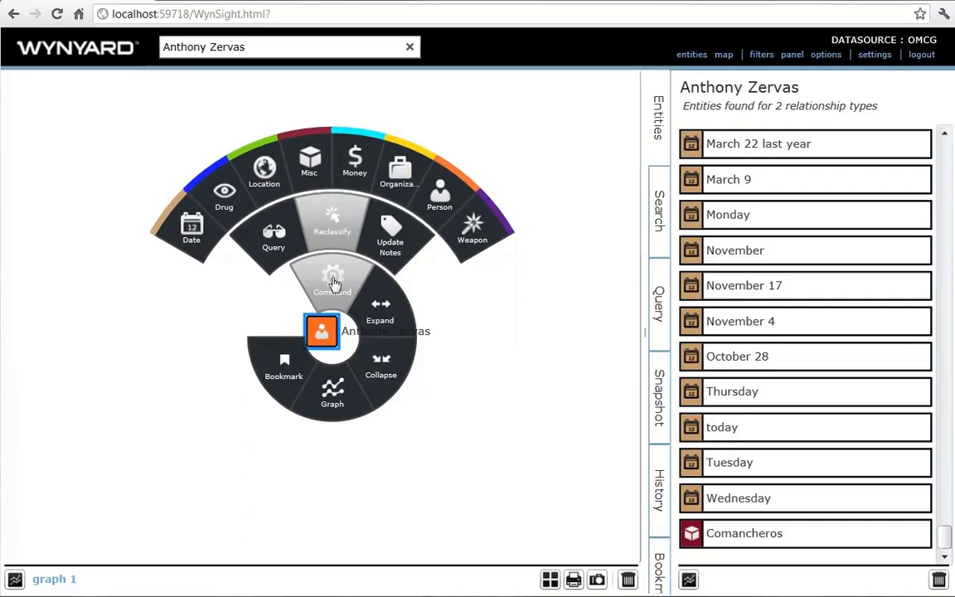
pyautogui.moveTo(375, 303)
pyautogui.moveTo(421, 267)
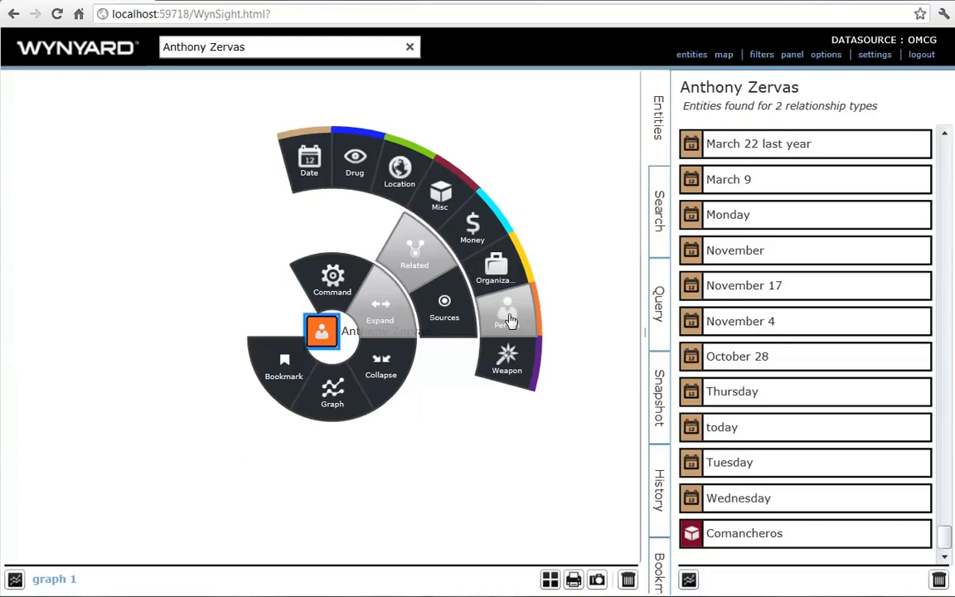
pyautogui.click(509, 320)
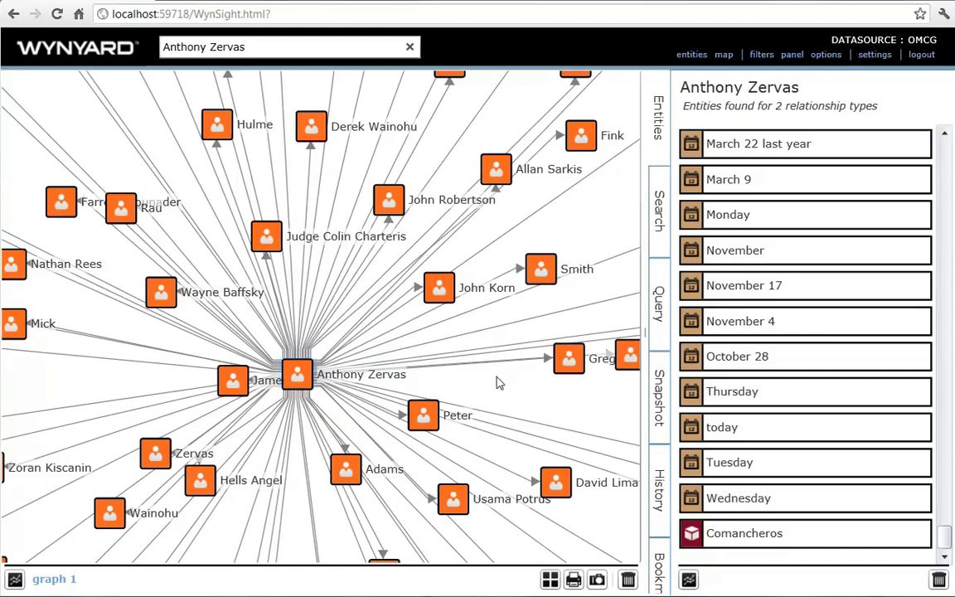
# - Add the central person's related weapons (knife, firearm, bomb, gun) to the graph
pyautogui.moveTo(497, 384); pyautogui.dragTo(540, 359)
pyautogui.click(343, 334)
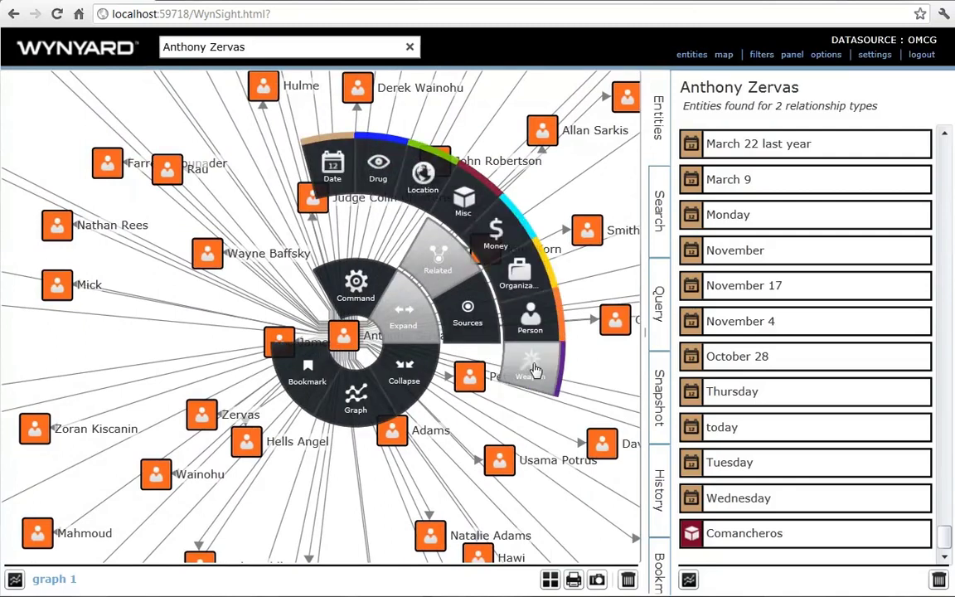
pyautogui.click(532, 366)
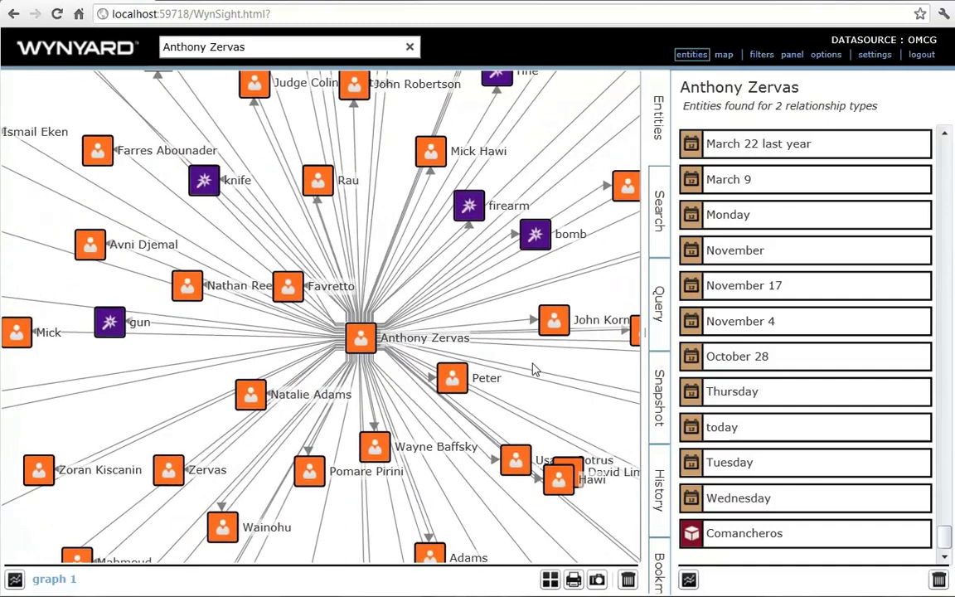
# - Expand a second linked person's related people into the graph
pyautogui.moveTo(185, 358); pyautogui.dragTo(389, 362)
pyautogui.click(459, 423)
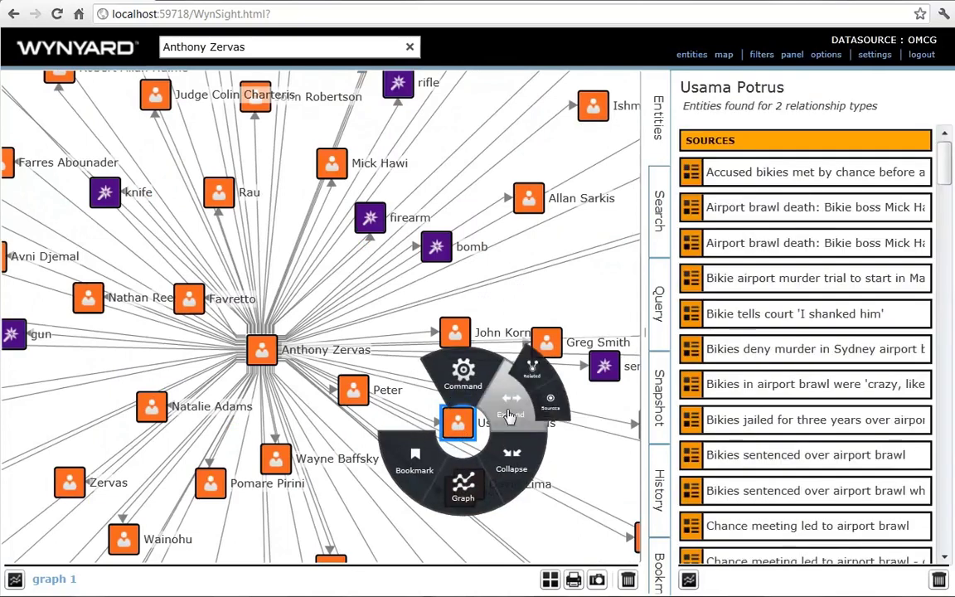
pyautogui.moveTo(498, 348)
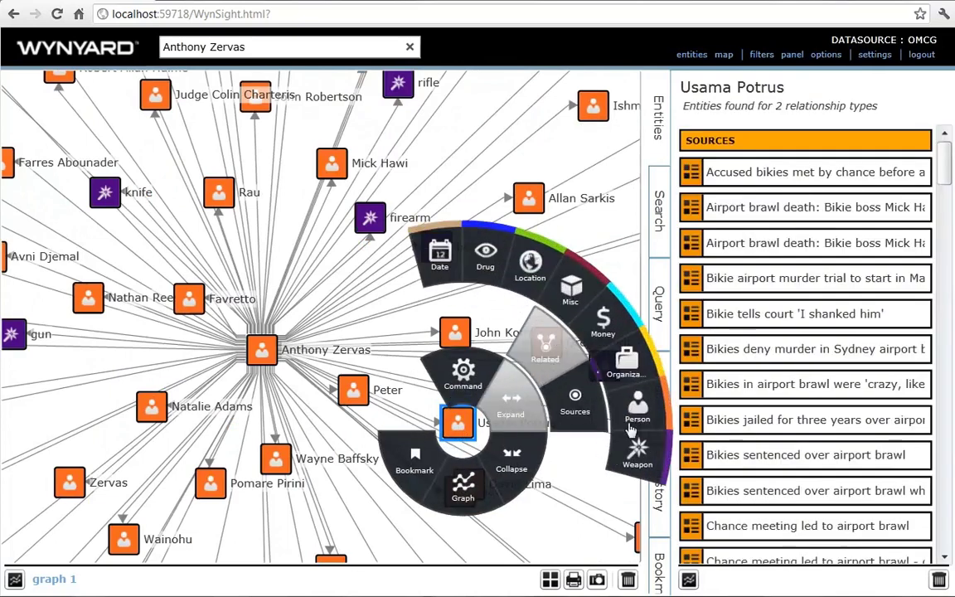
pyautogui.click(633, 430)
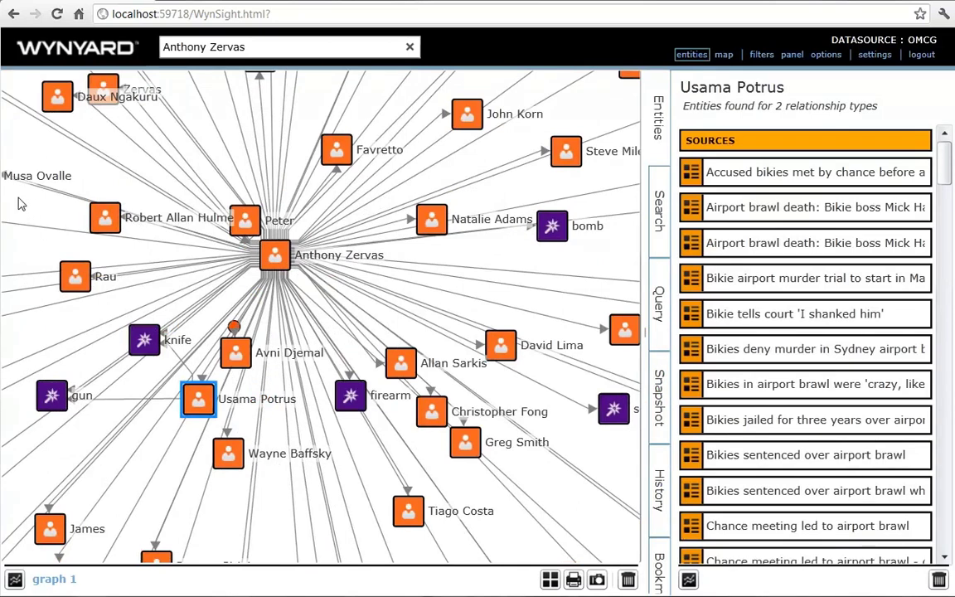
# - Zoom in on the second person and add his source articles via Expand > Sources
pyautogui.moveTo(18, 203); pyautogui.dragTo(390, 479)
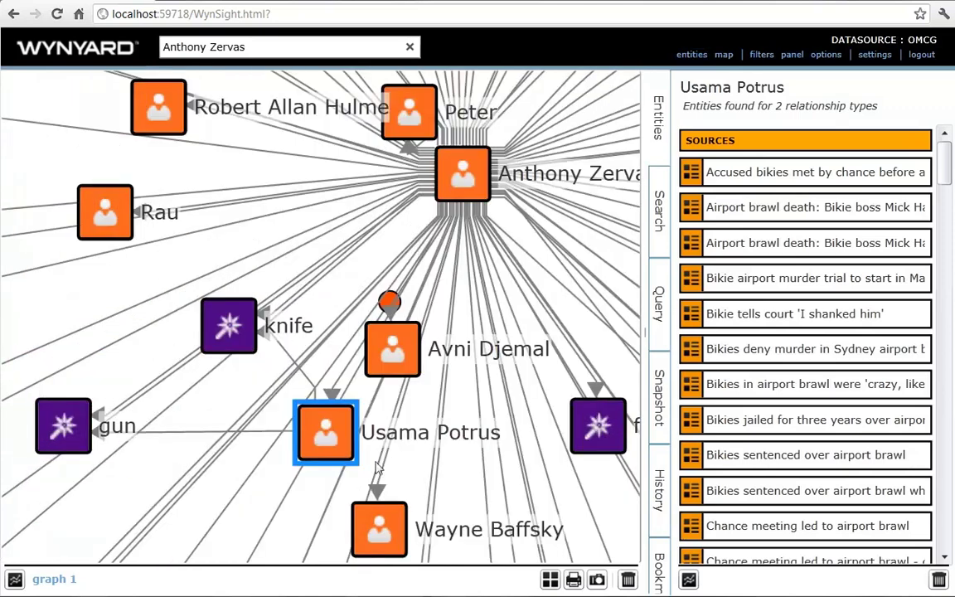
pyautogui.click(336, 448)
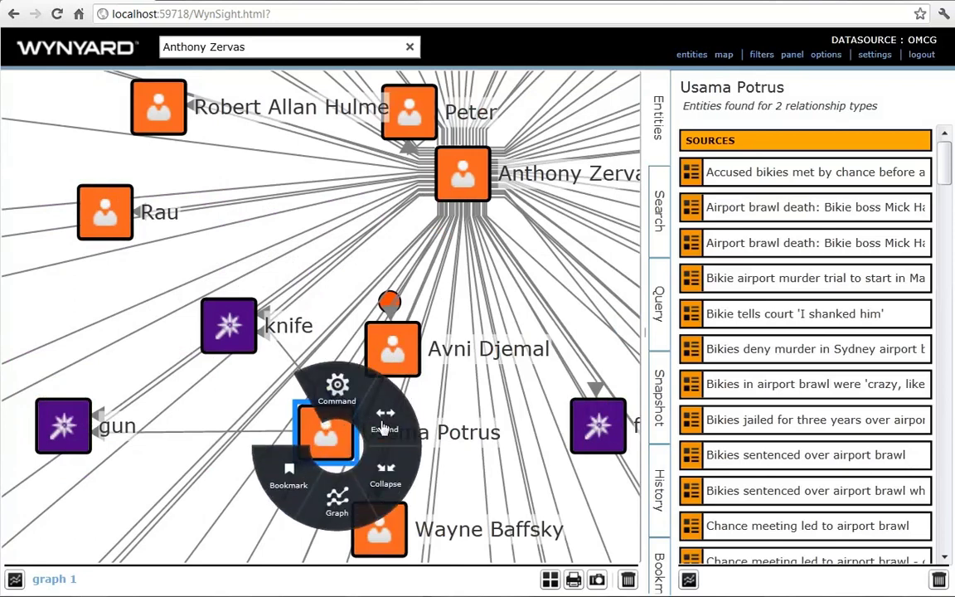
pyautogui.moveTo(386, 421)
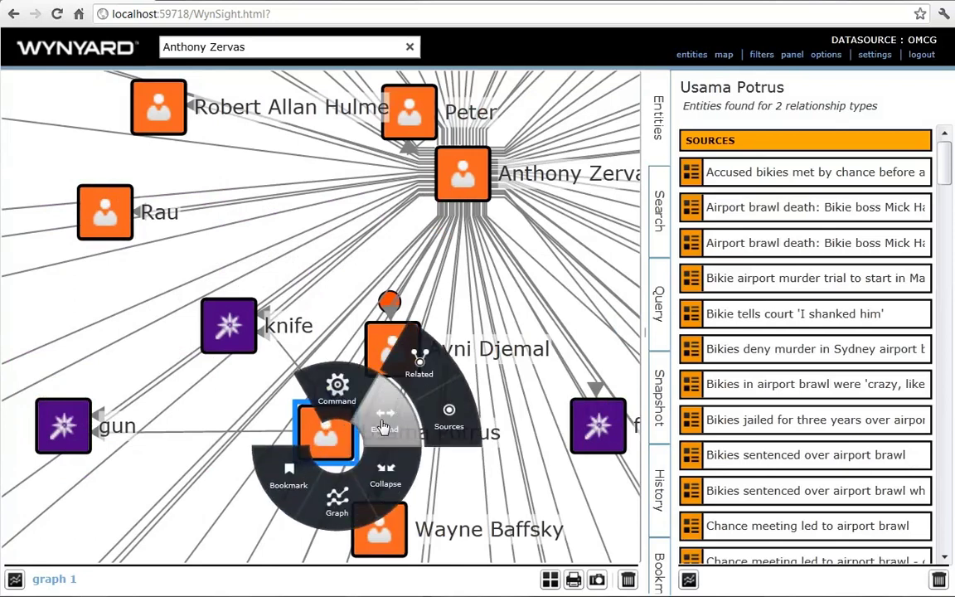
pyautogui.click(457, 433)
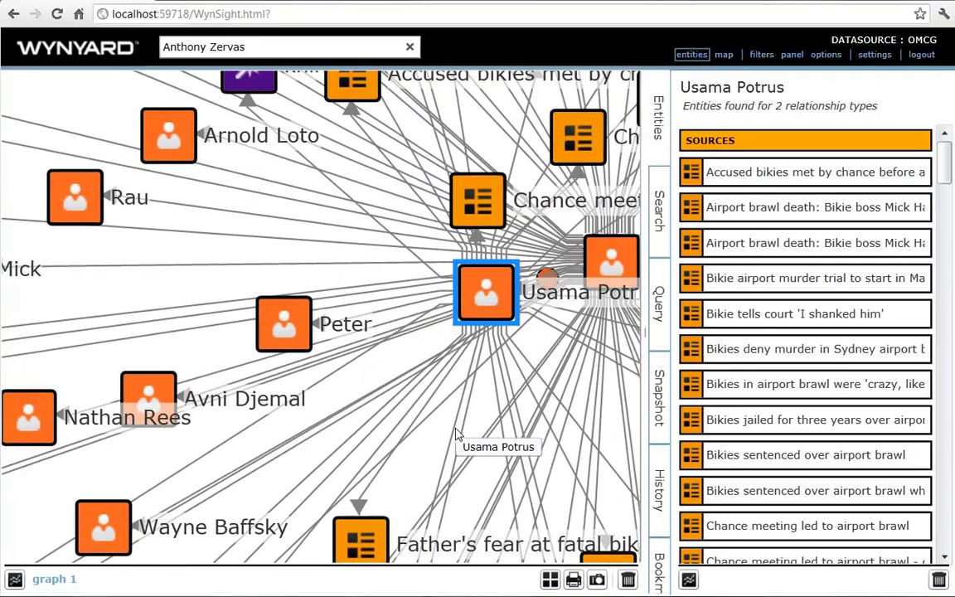
# - Show the timeline view, plotting the linked source articles from 2009 to 2014
pyautogui.scroll(-5, 459, 431)
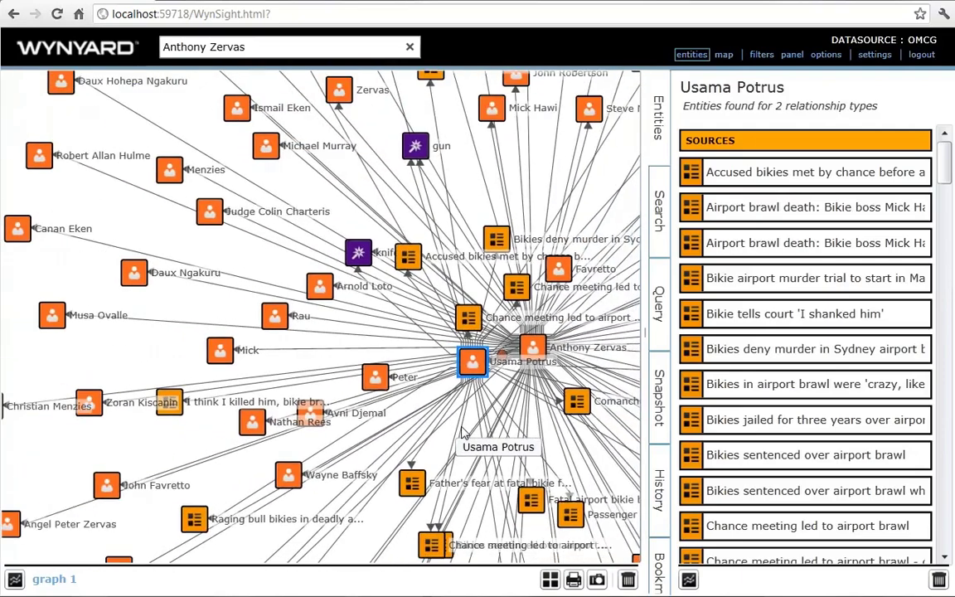
pyautogui.scroll(-3, 465, 433)
pyautogui.scroll(5, 463, 431)
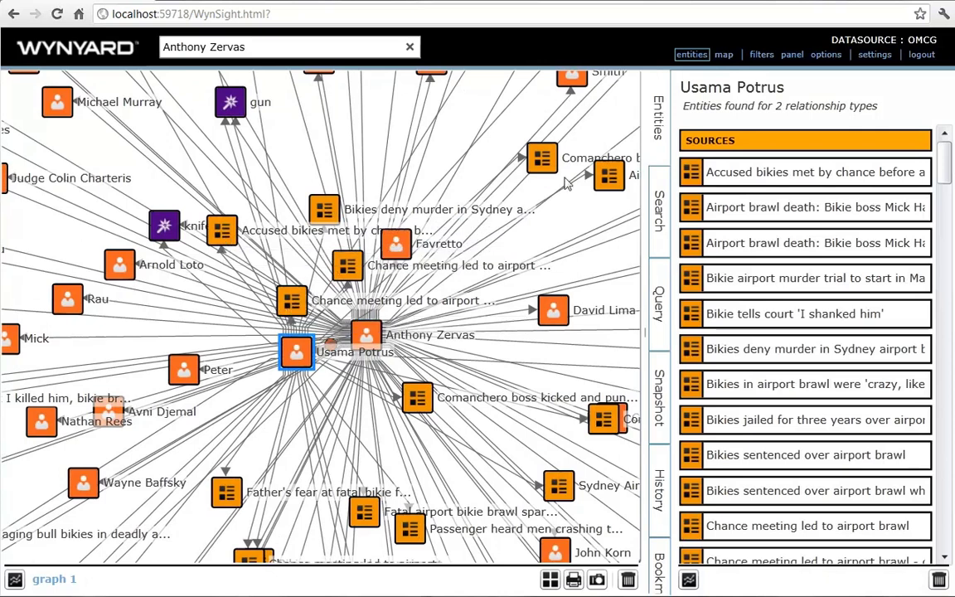
pyautogui.click(826, 58)
pyautogui.click(721, 68)
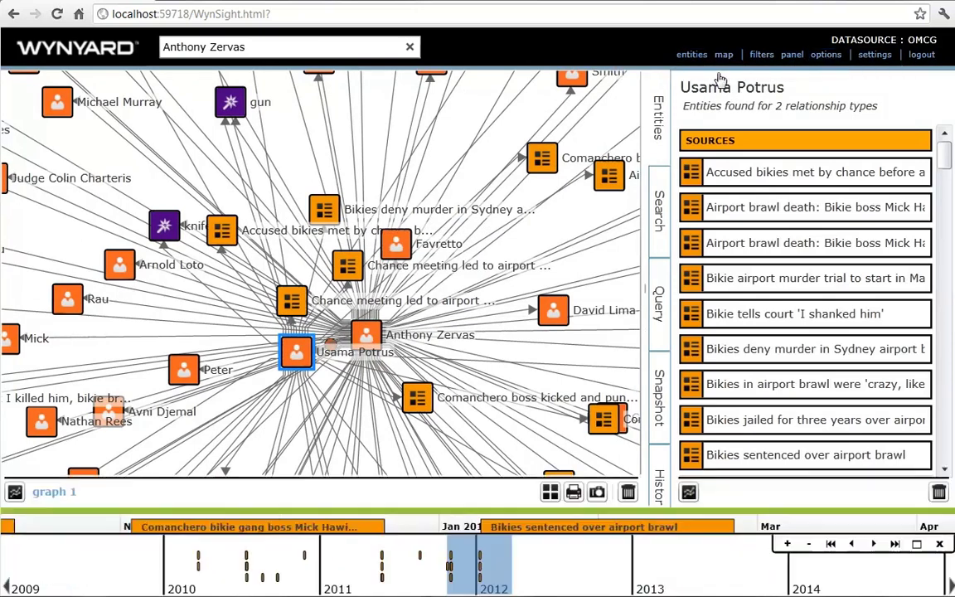
# - Enlarge the timeline and select the 'Chance meeting led to airport brawl' event to show its summary
pyautogui.click(917, 544)
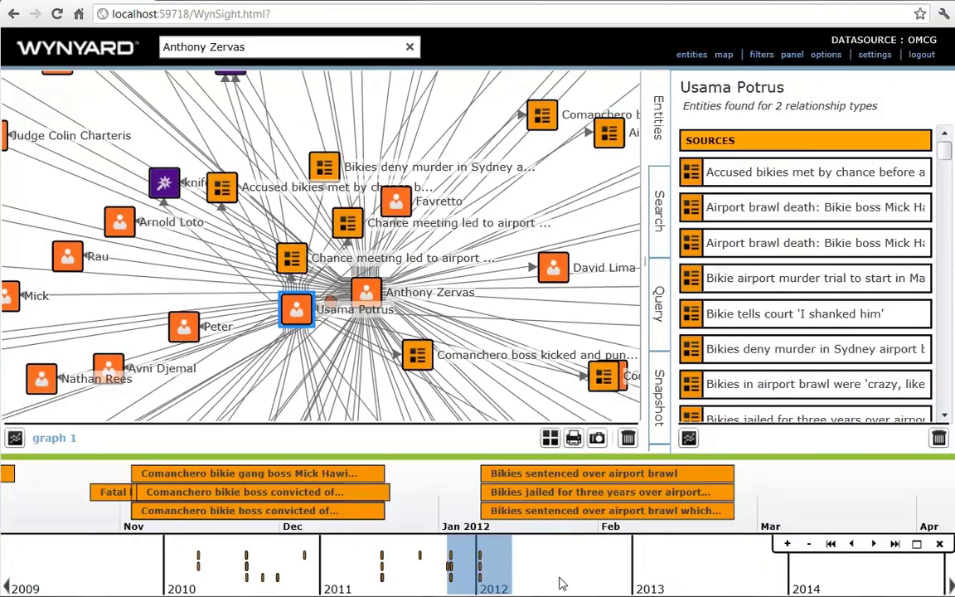
pyautogui.moveTo(560, 585); pyautogui.dragTo(668, 586)
pyautogui.click(527, 474)
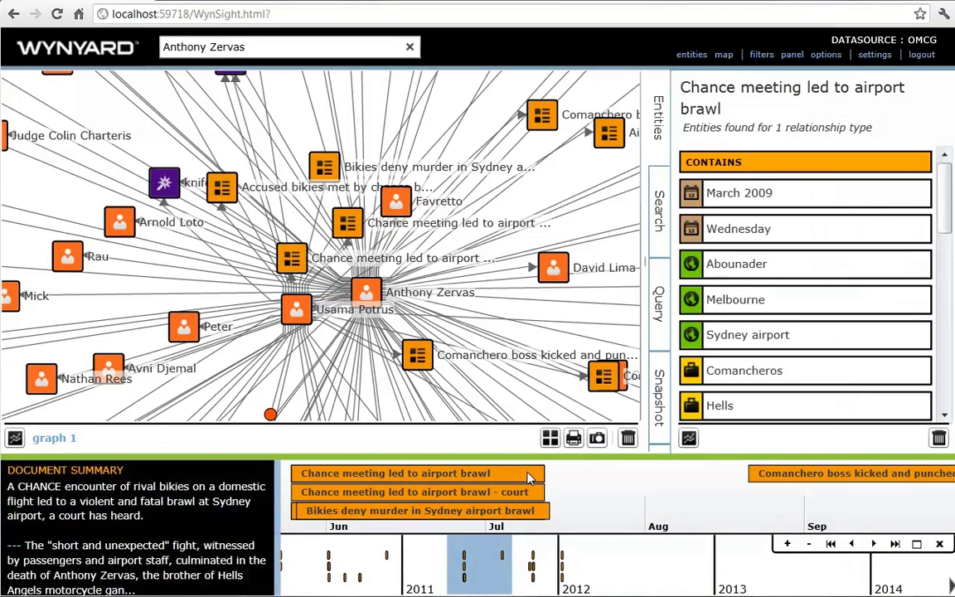
pyautogui.moveTo(675, 576); pyautogui.dragTo(574, 576)
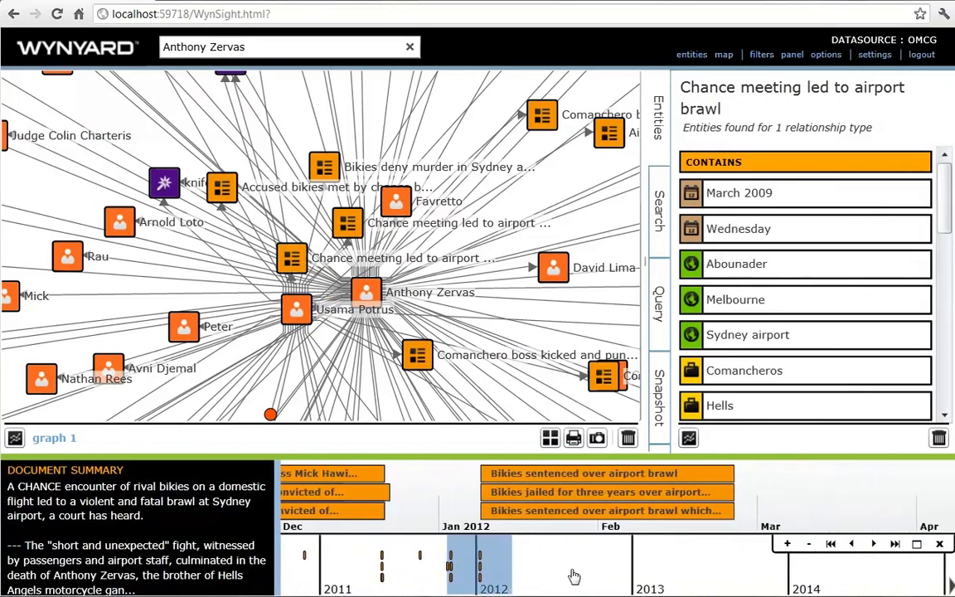
# - Open and read the 'Bikies jailed for three years over airport brawl' article with extracted entities underlined
pyautogui.click(566, 493)
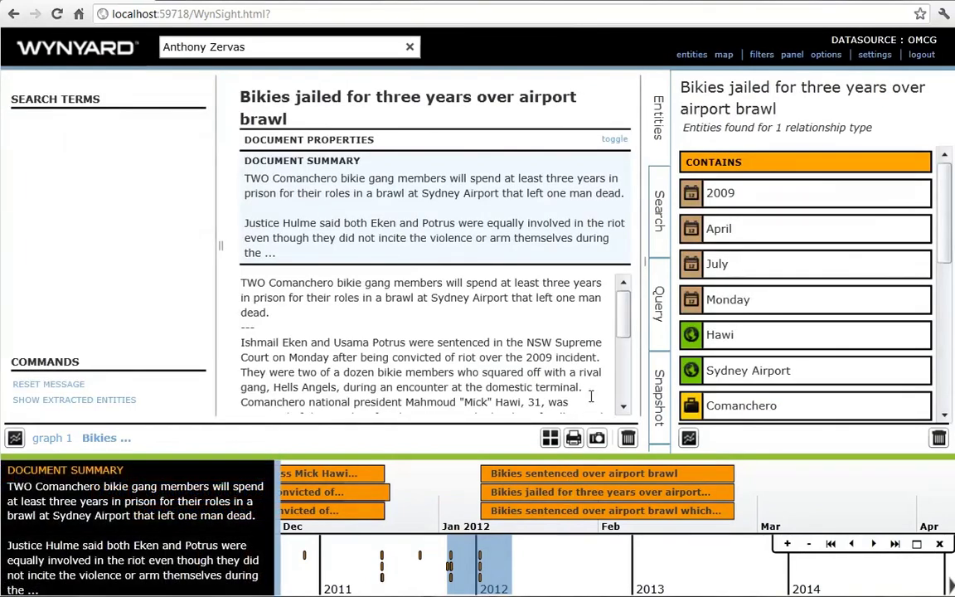
pyautogui.moveTo(621, 336); pyautogui.dragTo(635, 388)
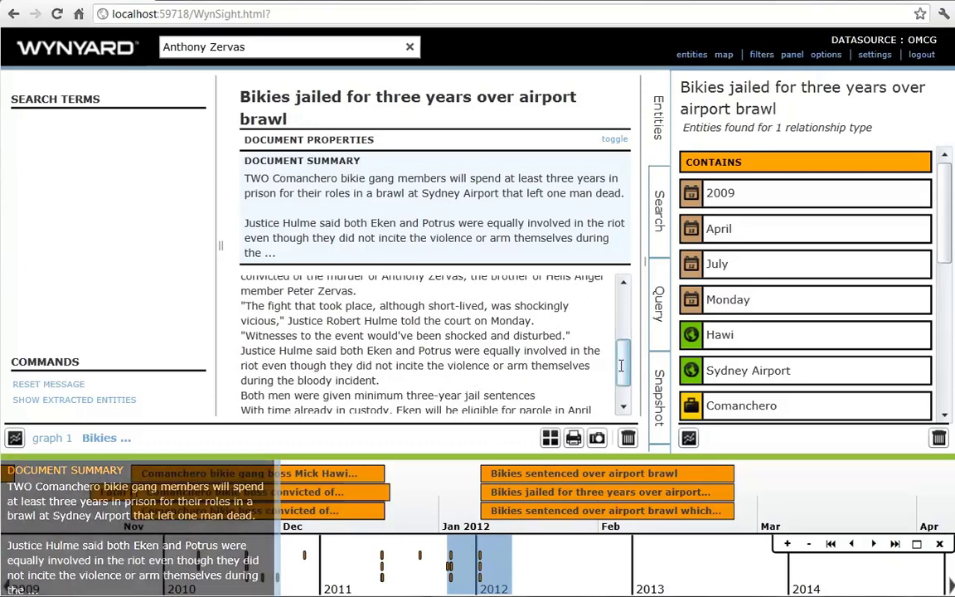
pyautogui.scroll(1, 620, 359)
pyautogui.moveTo(621, 359); pyautogui.dragTo(620, 322)
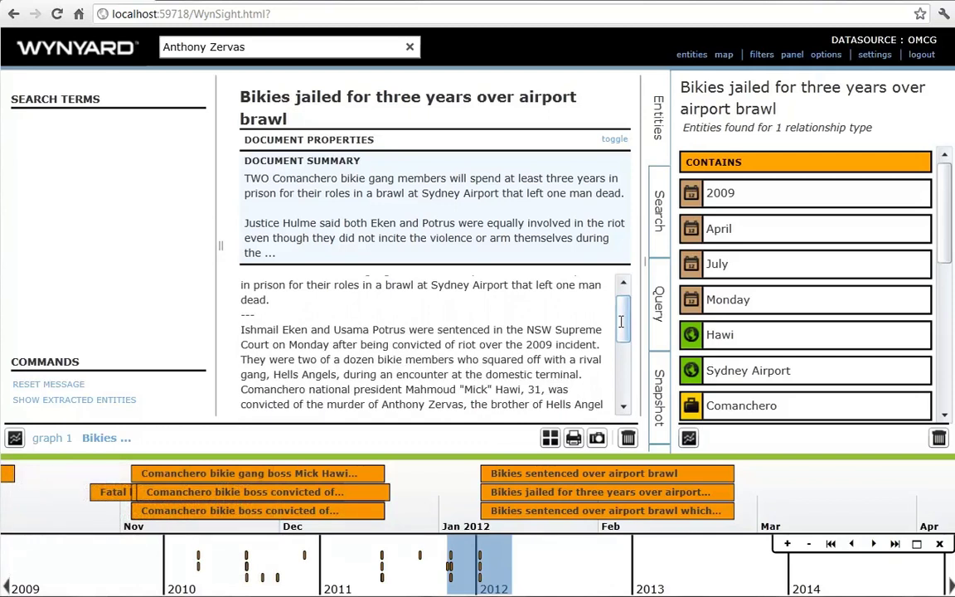
pyautogui.moveTo(621, 322); pyautogui.dragTo(643, 394)
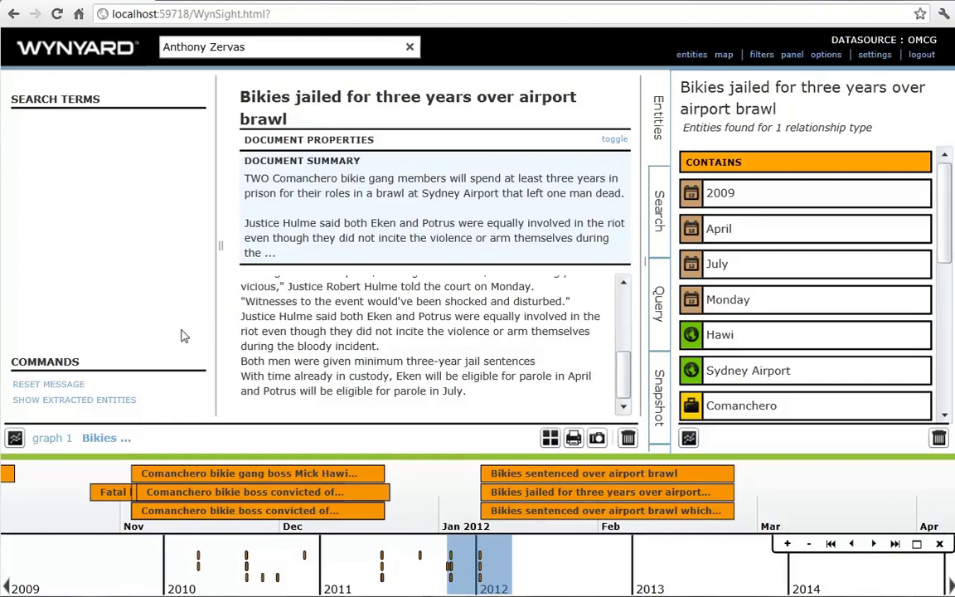
pyautogui.click(120, 401)
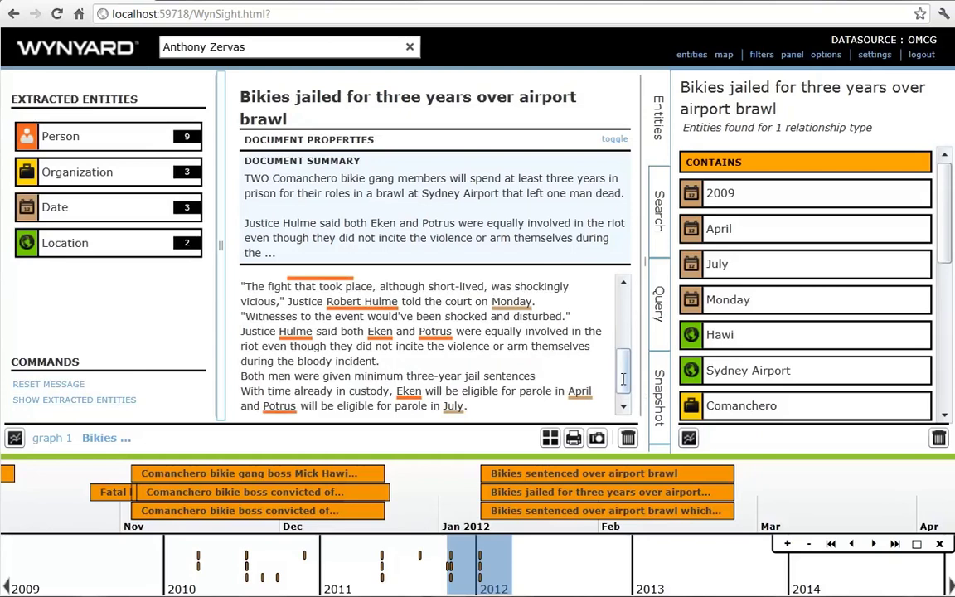
pyautogui.moveTo(623, 378); pyautogui.dragTo(625, 323)
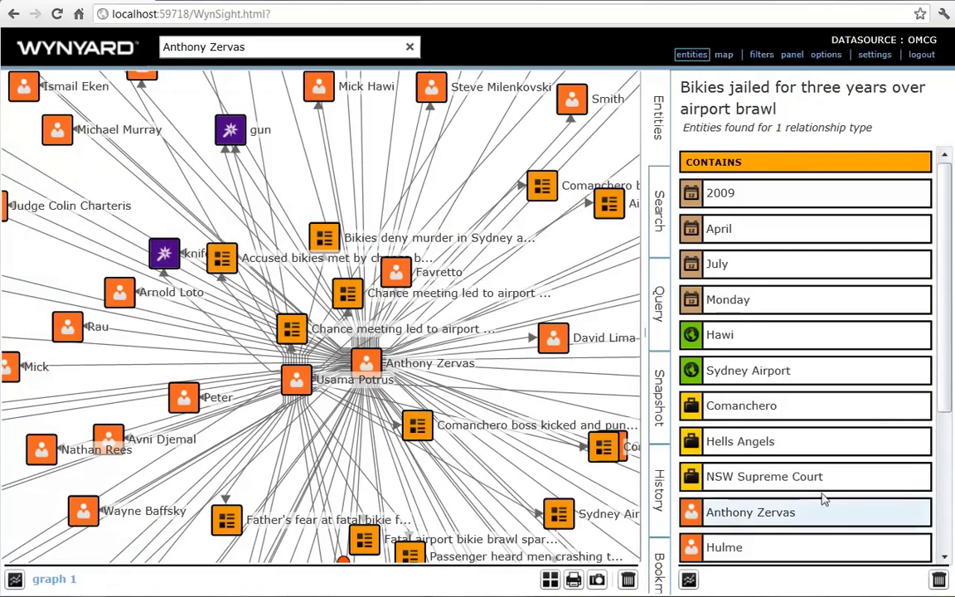
# - Pan the graph canvas upward to expose the lower article and person nodes
pyautogui.moveTo(572, 361); pyautogui.dragTo(560, 264)
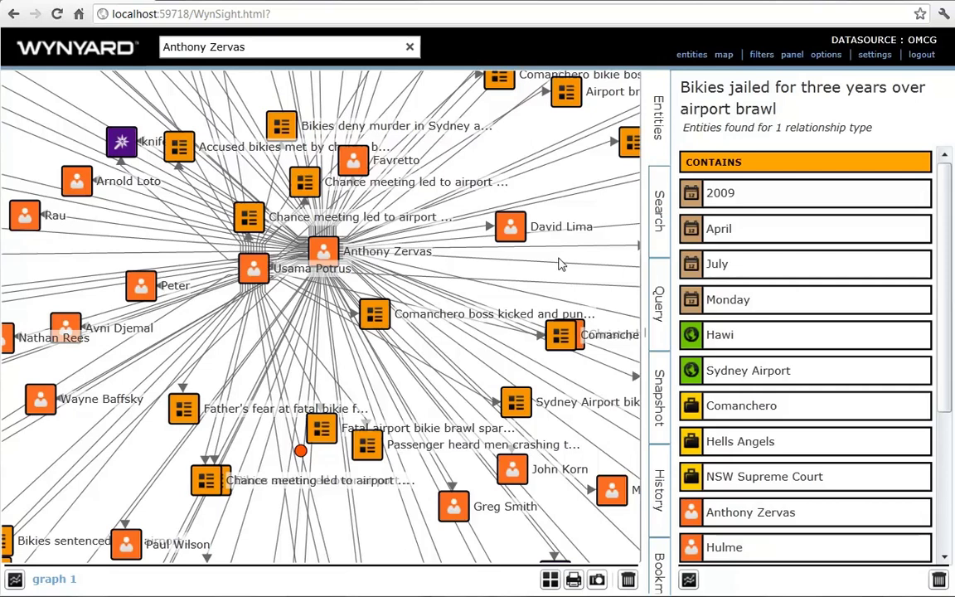
# - Create graph 2 and load 'Network : Person - Person' by searching 'netw'
pyautogui.click(15, 579)
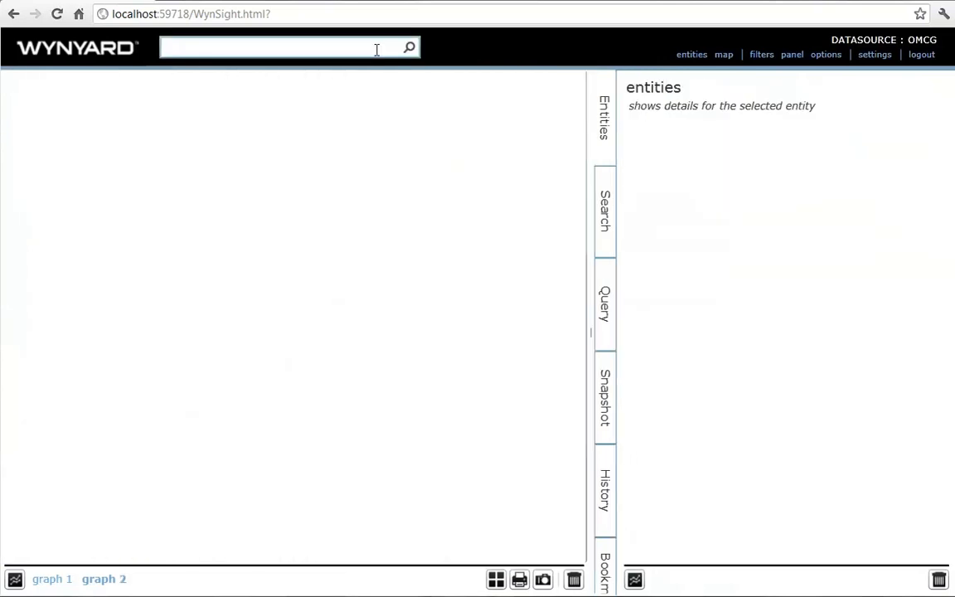
pyautogui.write('network')
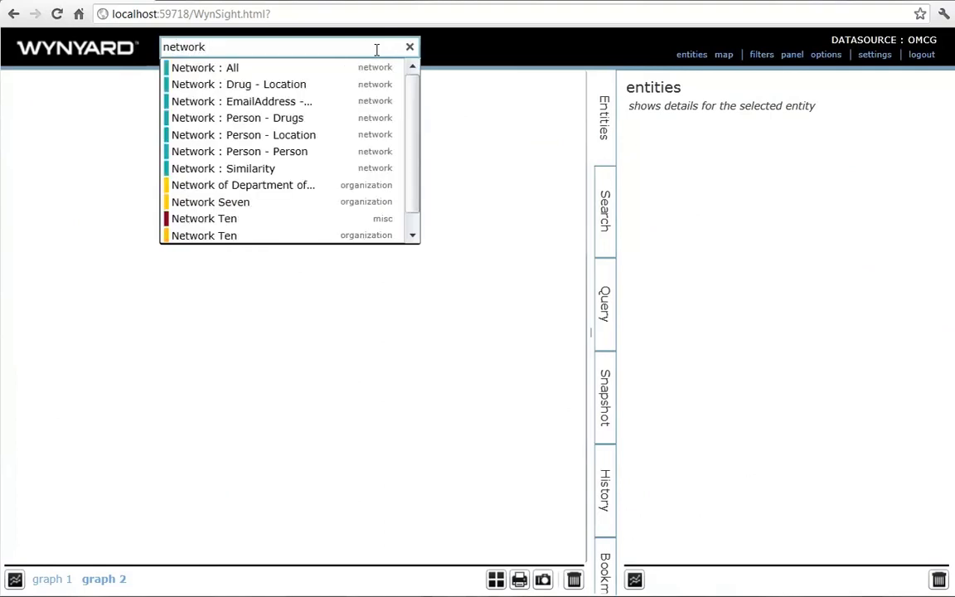
pyautogui.press('Down')
pyautogui.press('Down')
pyautogui.press('Down')
pyautogui.press('Down')
pyautogui.press('Down')
pyautogui.press('Down')
pyautogui.press('Return')
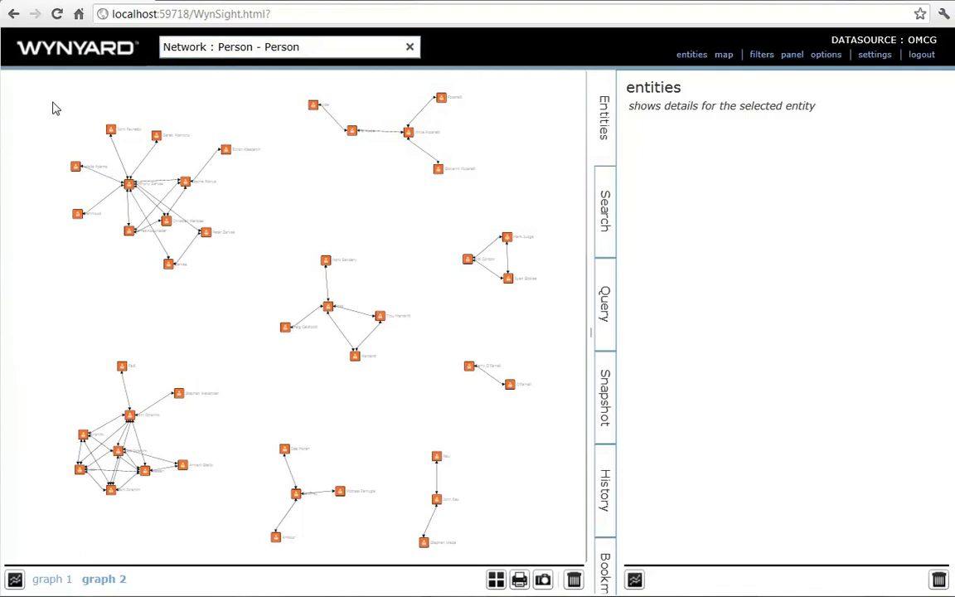
# - Zoom into the upper-left cluster and then another cluster of linked people
pyautogui.moveTo(52, 108); pyautogui.dragTo(299, 316)
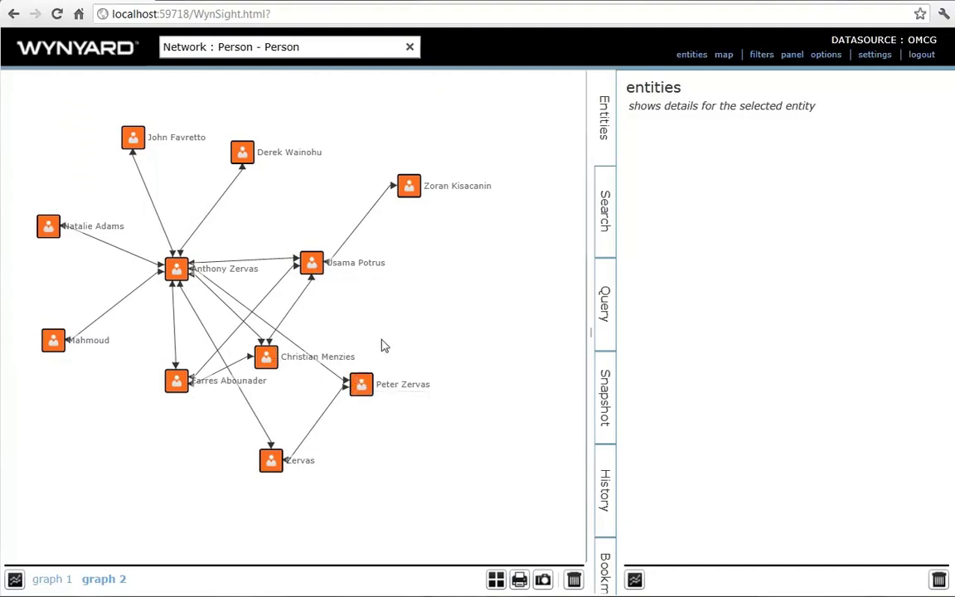
pyautogui.scroll(-5, 205, 445)
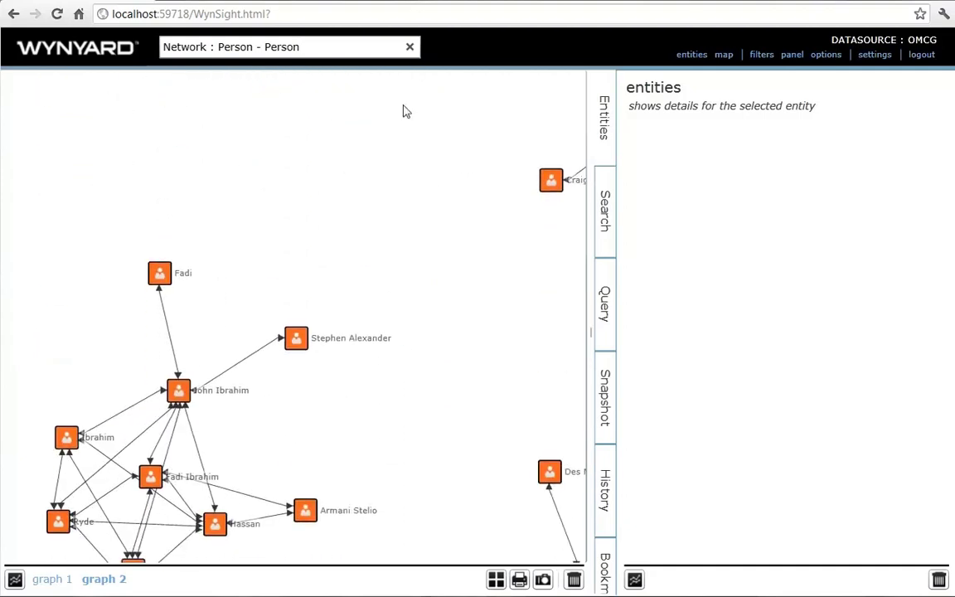
pyautogui.scroll(-2, 324, 456)
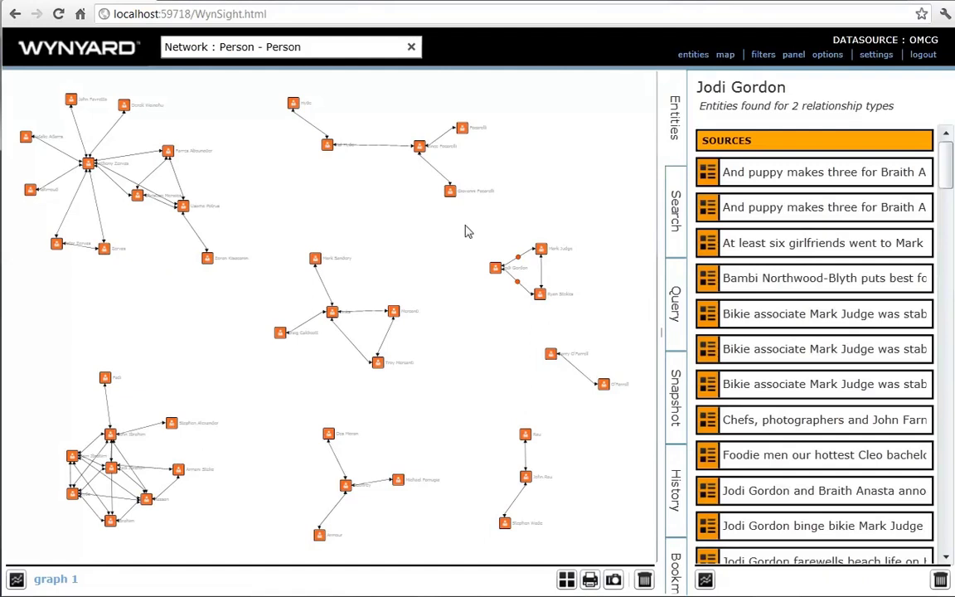
pyautogui.moveTo(465, 231); pyautogui.dragTo(618, 393)
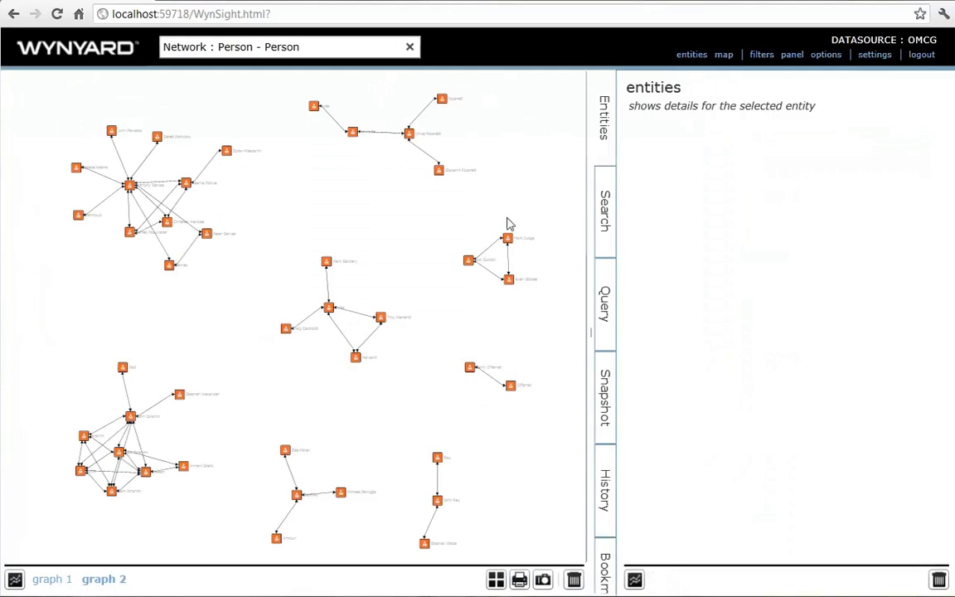
# - Add a Strength filter to the graph and raise its threshold to fade weak links
pyautogui.click(761, 56)
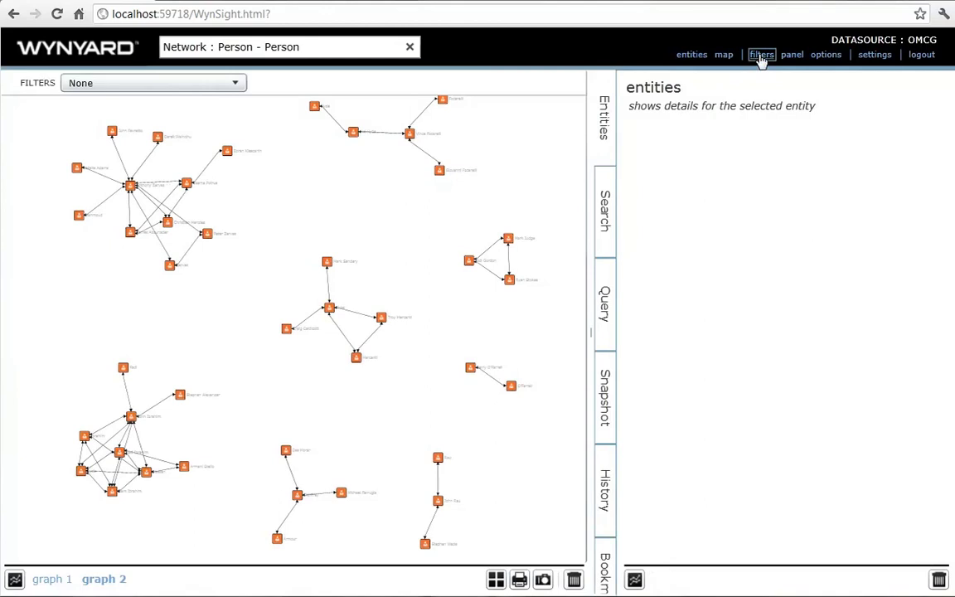
pyautogui.click(185, 85)
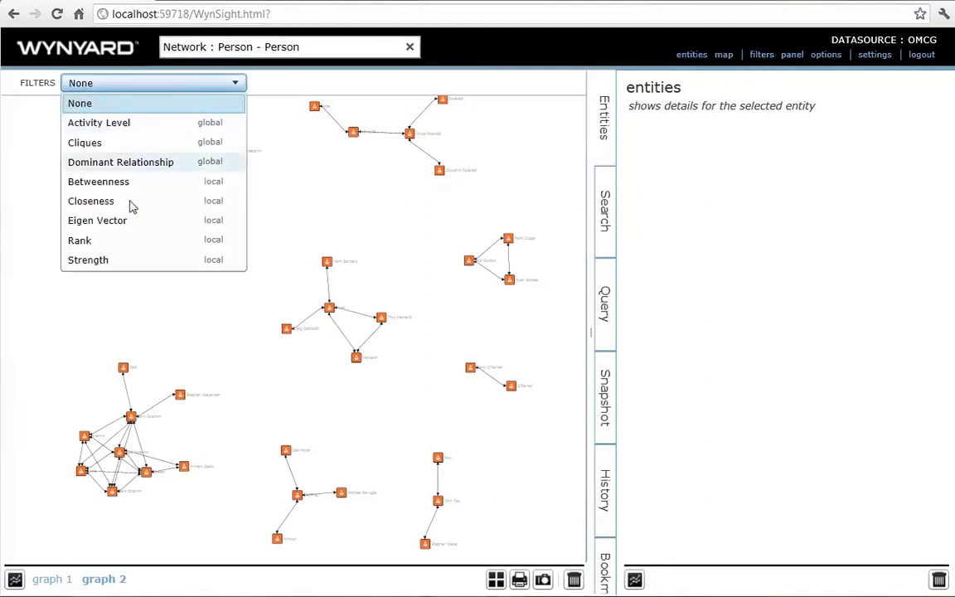
pyautogui.click(119, 262)
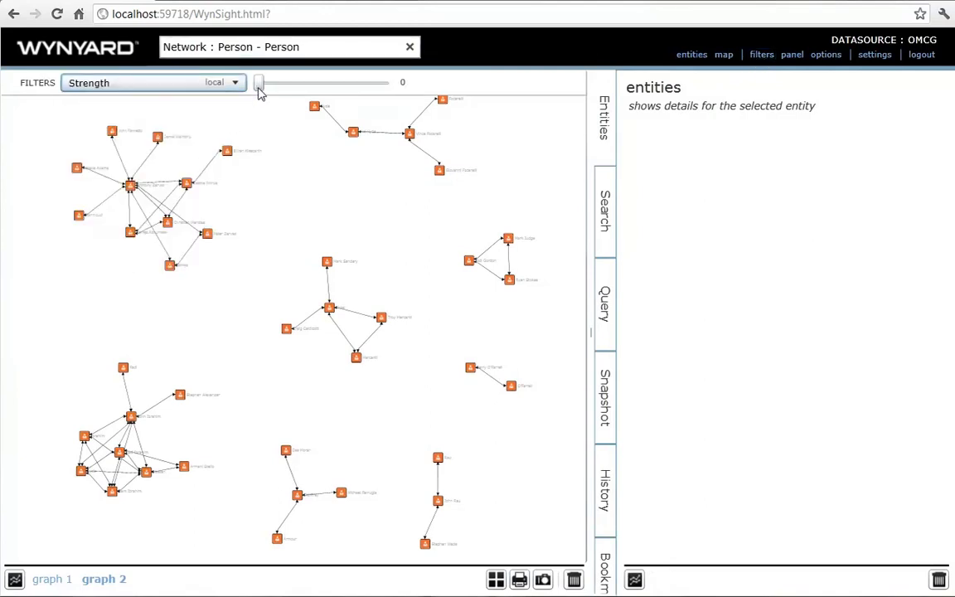
pyautogui.moveTo(273, 93); pyautogui.dragTo(368, 109)
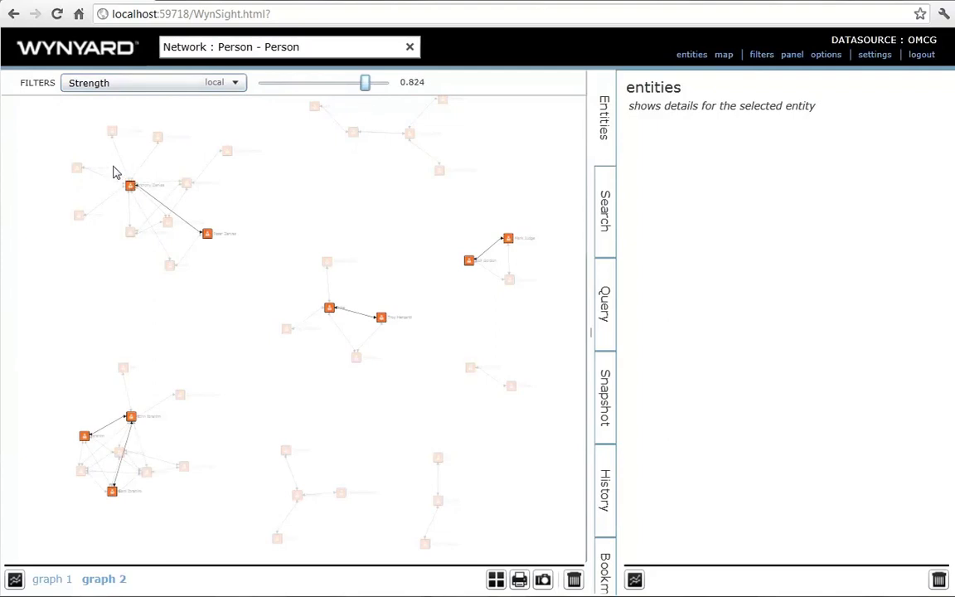
# - Inspect the faded clusters, then lower the Strength threshold to 0.035 so nearly all links show
pyautogui.moveTo(116, 173); pyautogui.dragTo(311, 275)
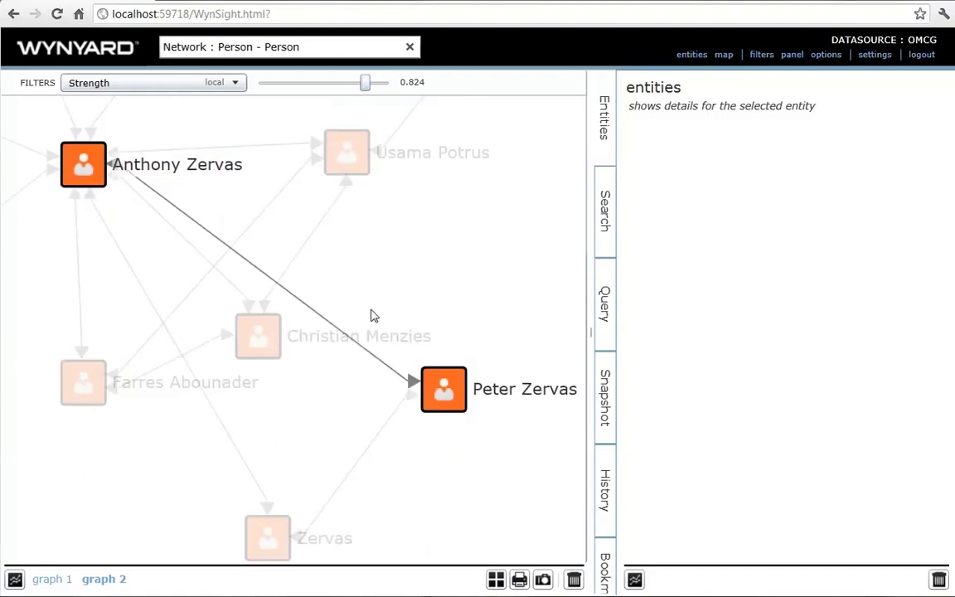
pyautogui.moveTo(307, 473); pyautogui.dragTo(464, 57)
pyautogui.moveTo(269, 315); pyautogui.dragTo(488, 10)
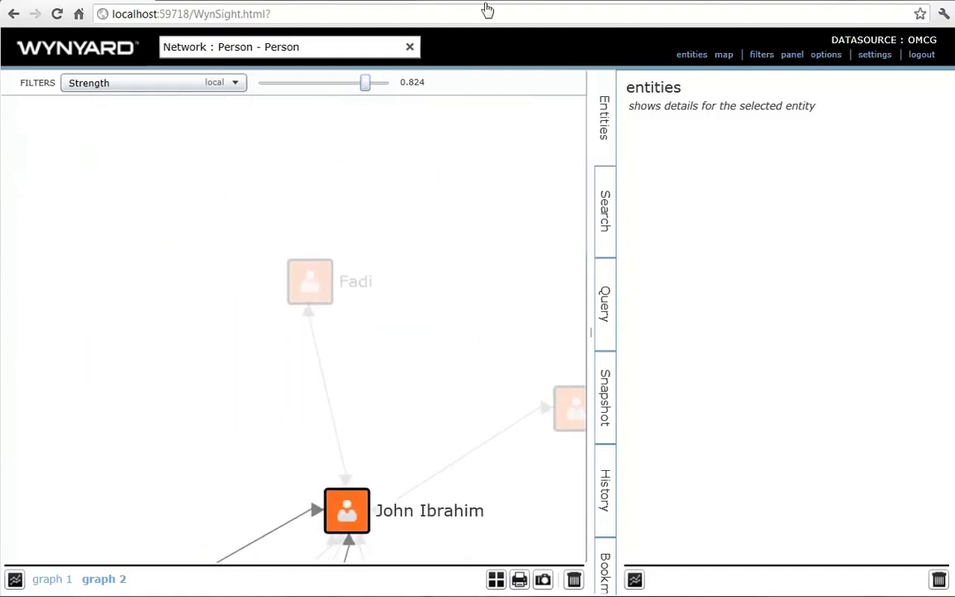
pyautogui.moveTo(399, 319); pyautogui.dragTo(399, 5)
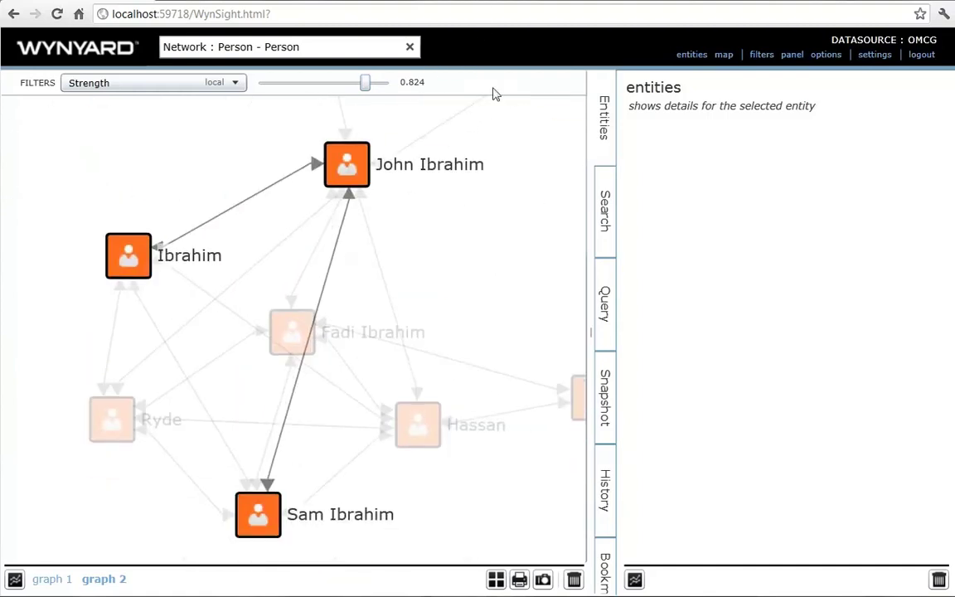
pyautogui.moveTo(495, 179); pyautogui.dragTo(204, 410)
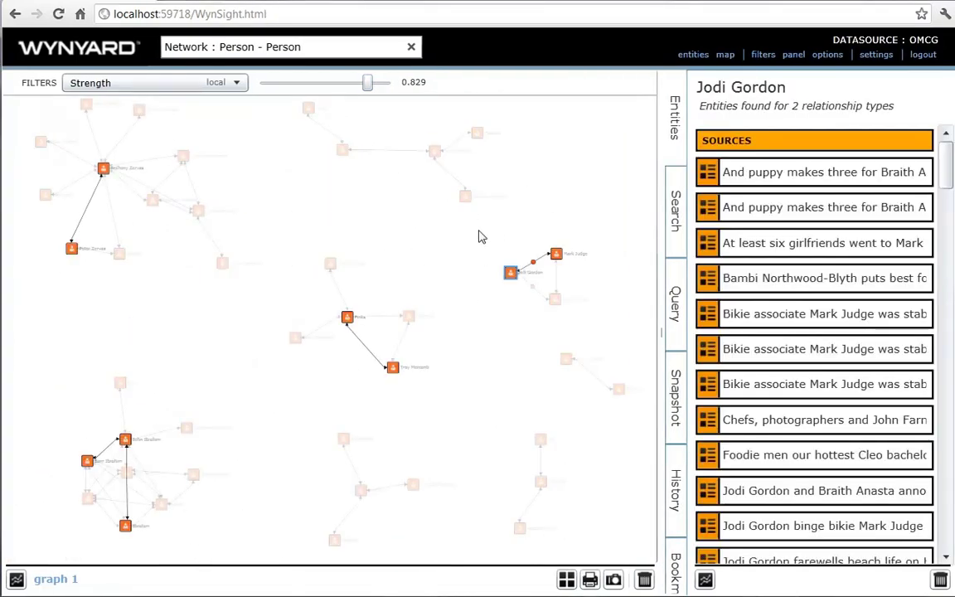
pyautogui.moveTo(479, 237); pyautogui.dragTo(646, 328)
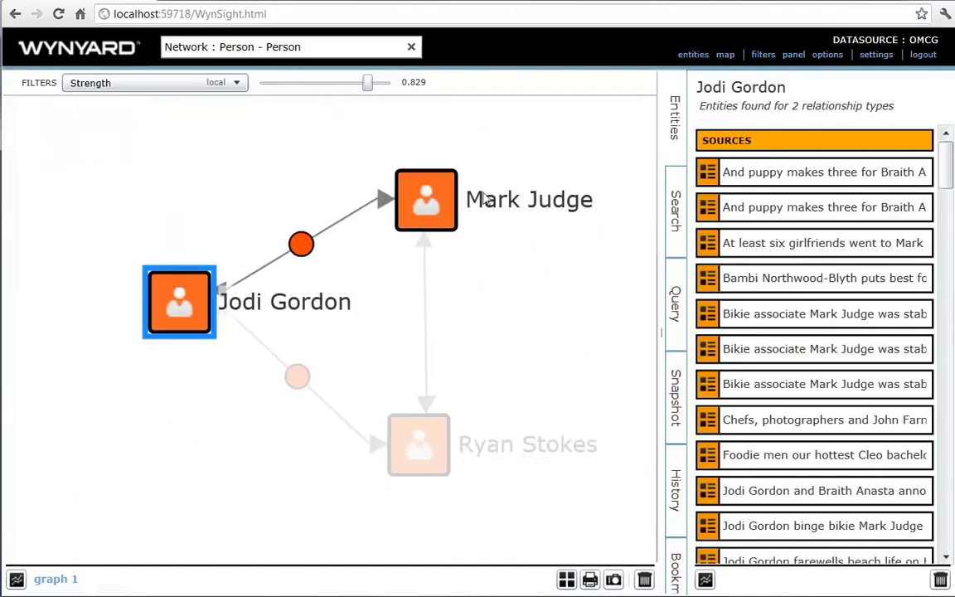
pyautogui.moveTo(370, 89)
pyautogui.mouseDown()
pyautogui.moveTo(330, 92)
pyautogui.moveTo(368, 91)
pyautogui.mouseUp()
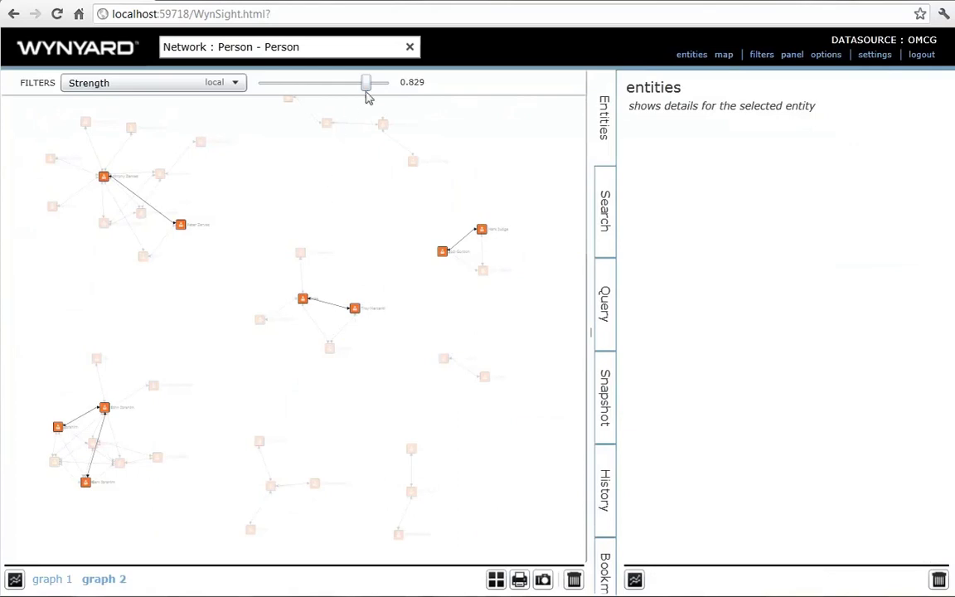
pyautogui.moveTo(366, 90); pyautogui.dragTo(265, 91)
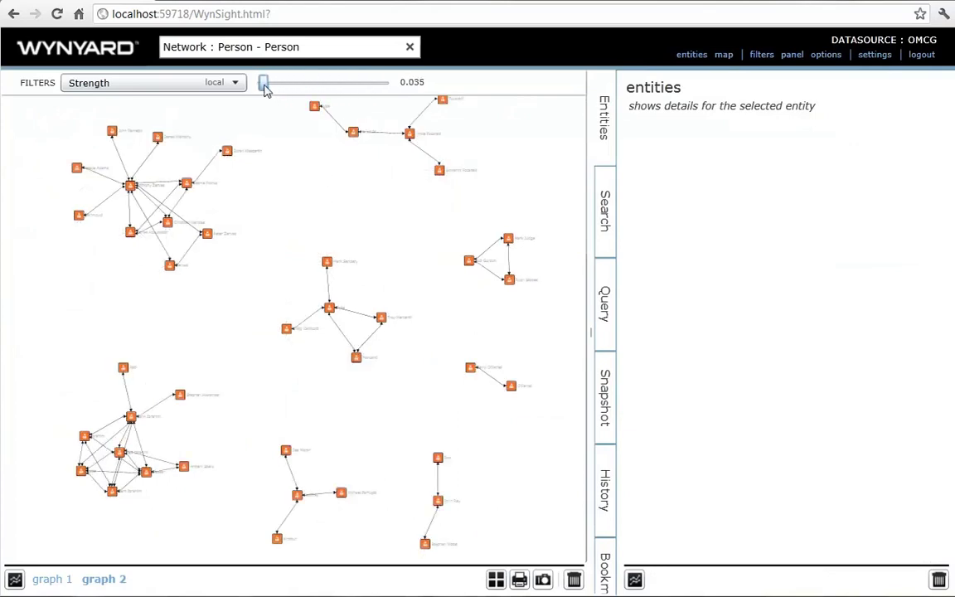
# - Filter the Person–Person graph by Cliques at threshold 0 and zoom into the upper-left cluster
pyautogui.click(236, 83)
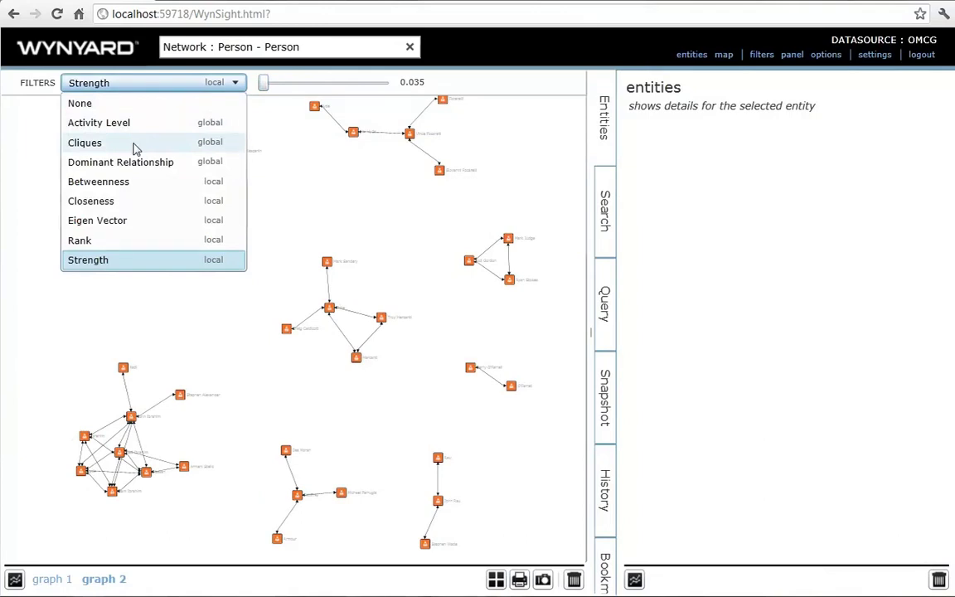
pyautogui.click(133, 145)
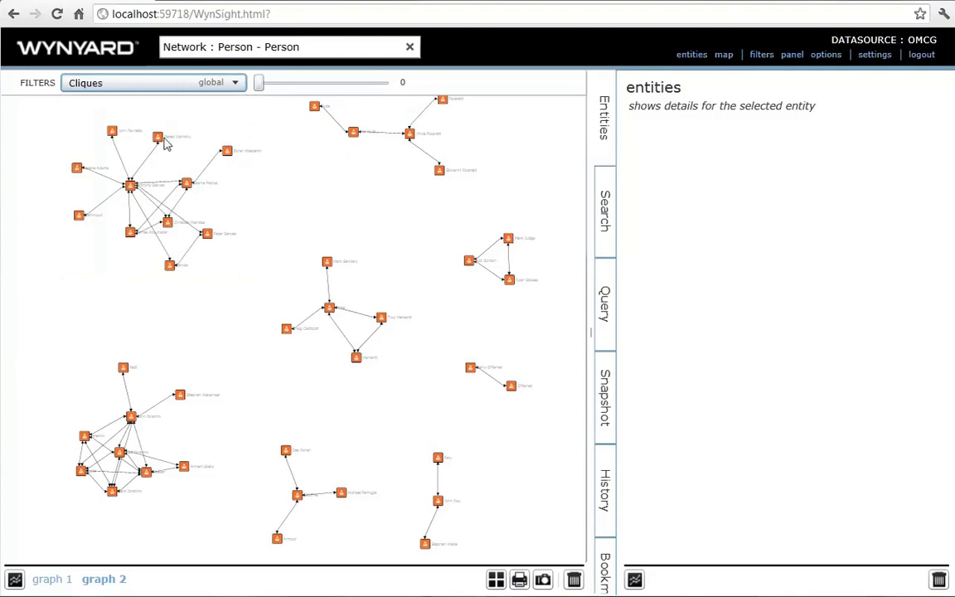
pyautogui.moveTo(260, 85)
pyautogui.mouseDown()
pyautogui.moveTo(275, 93)
pyautogui.moveTo(258, 94)
pyautogui.mouseUp()
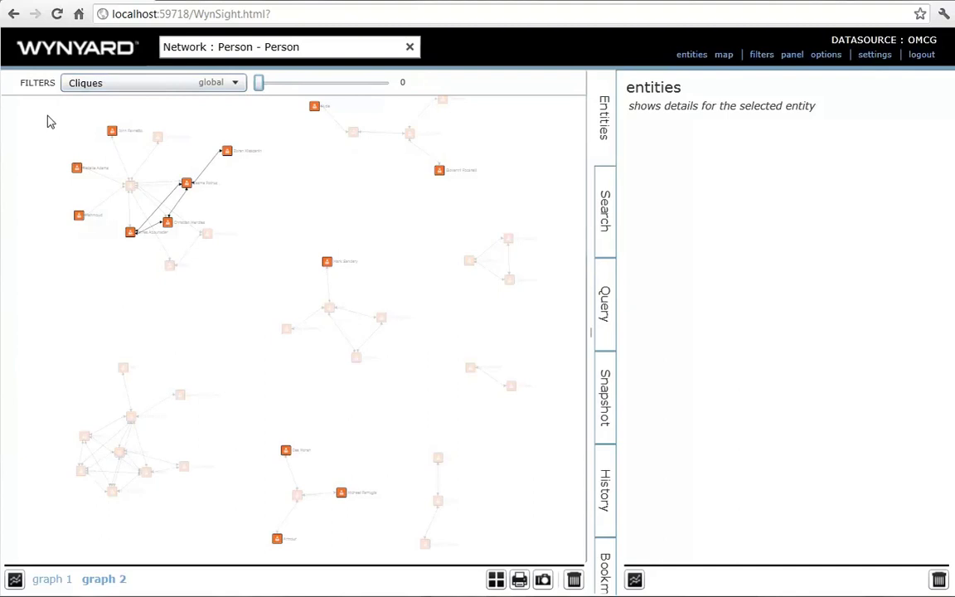
pyautogui.moveTo(48, 122); pyautogui.dragTo(311, 317)
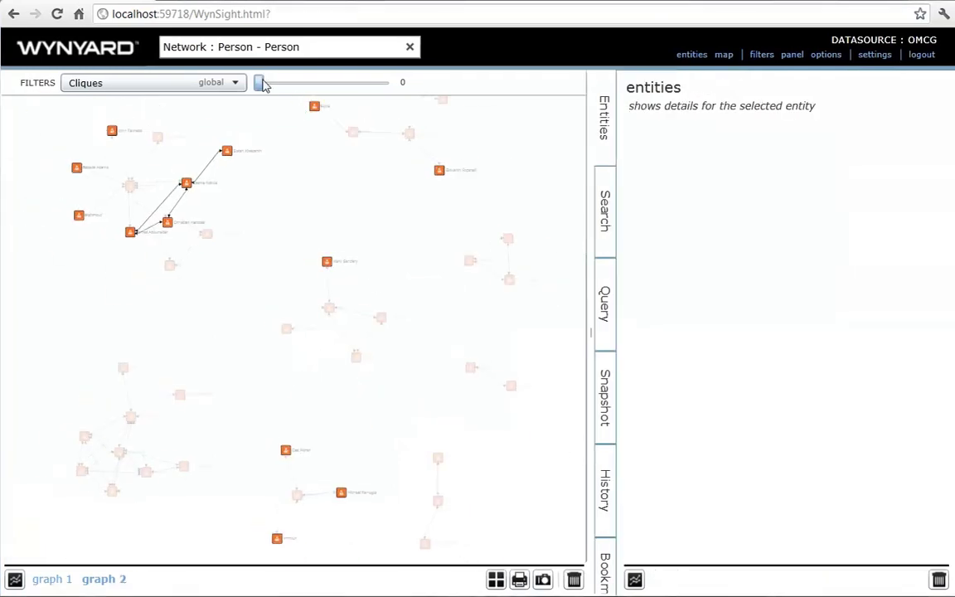
pyautogui.moveTo(261, 82); pyautogui.dragTo(218, 88)
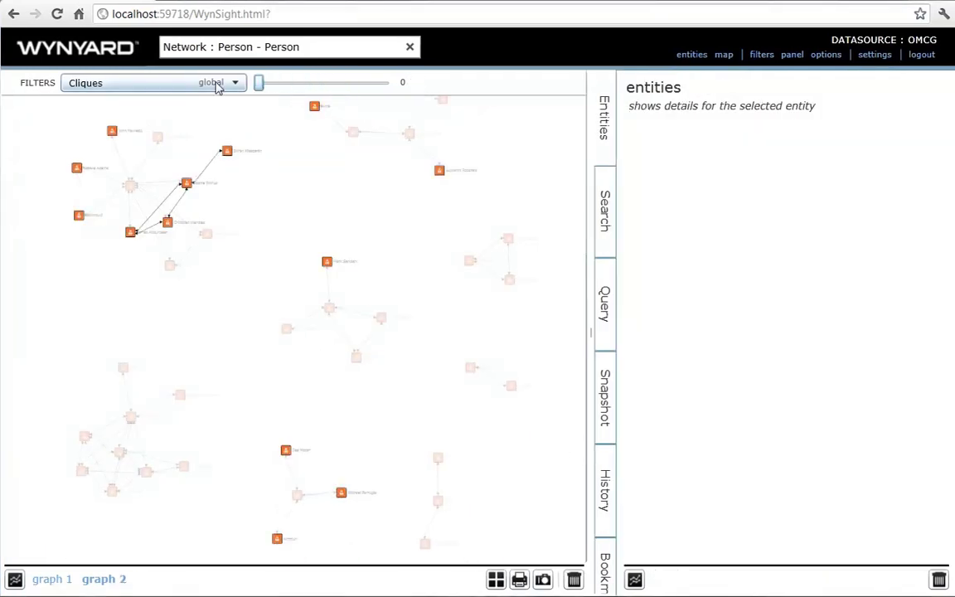
# - Filter by Activity Level at about 0.536, framing the three-person triangle in view
pyautogui.click(217, 83)
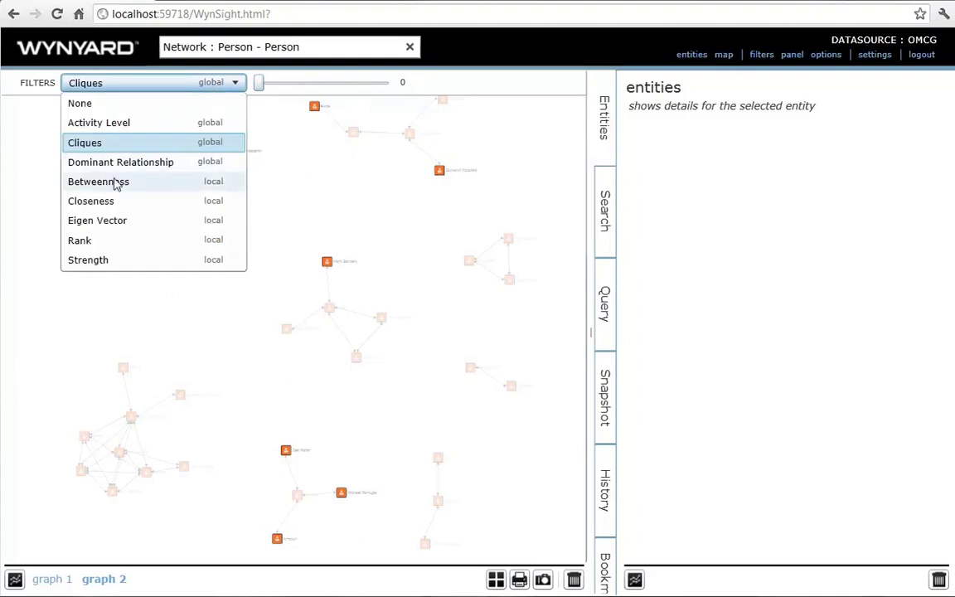
pyautogui.click(131, 124)
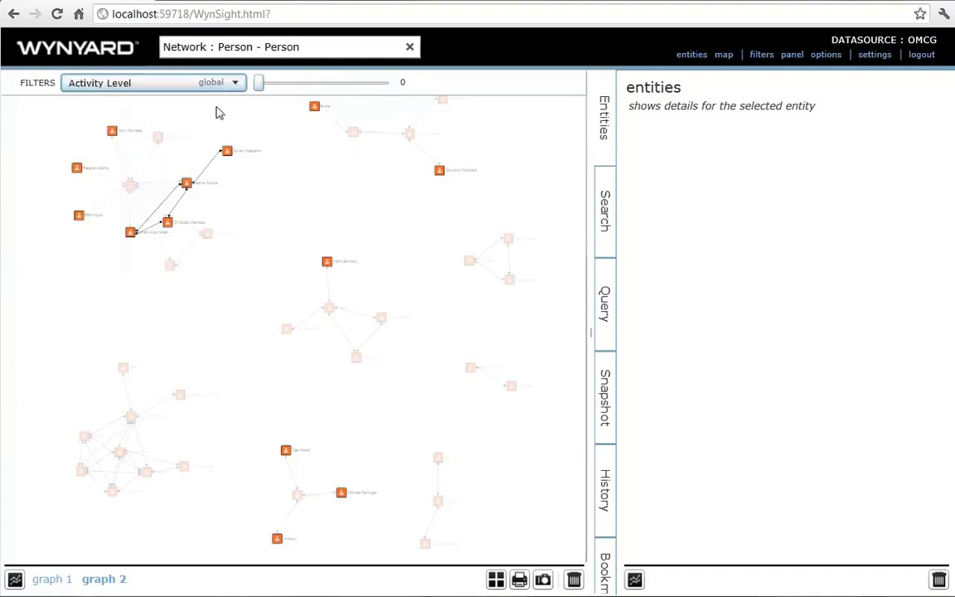
pyautogui.moveTo(262, 85)
pyautogui.mouseDown()
pyautogui.moveTo(407, 124)
pyautogui.moveTo(256, 97)
pyautogui.mouseUp()
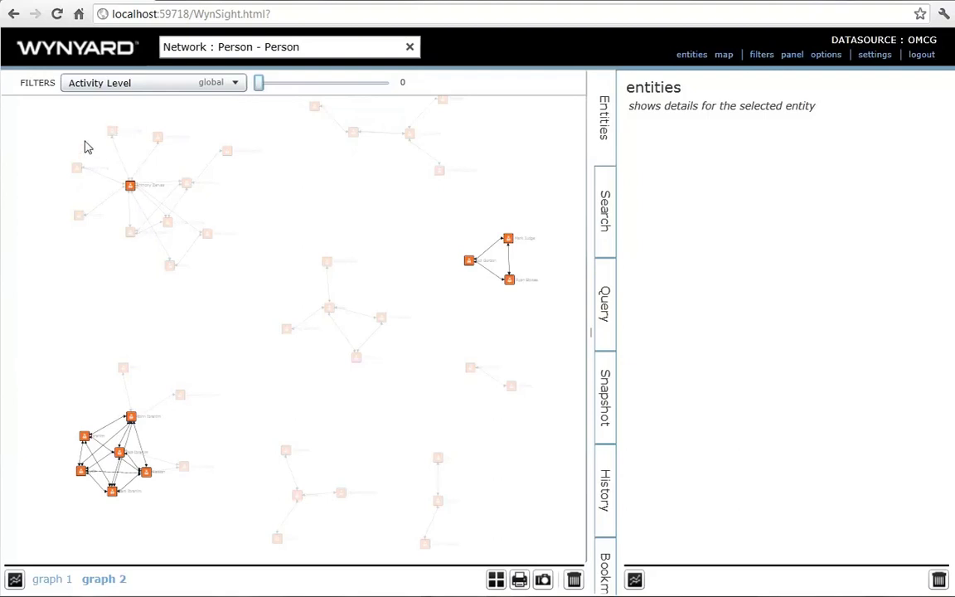
pyautogui.moveTo(84, 146); pyautogui.dragTo(235, 244)
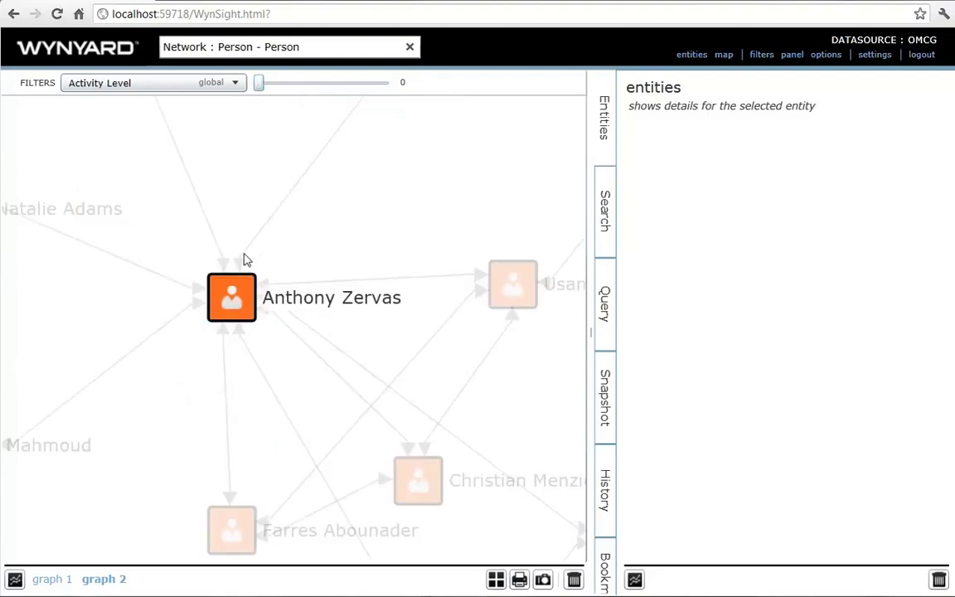
pyautogui.moveTo(481, 363); pyautogui.dragTo(186, 335)
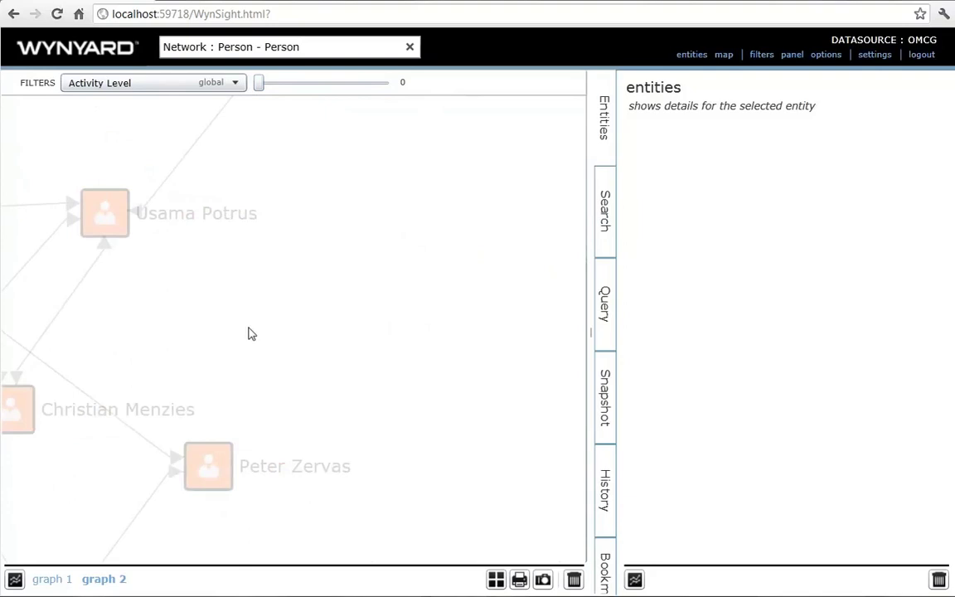
pyautogui.moveTo(446, 317)
pyautogui.mouseDown()
pyautogui.moveTo(221, 273)
pyautogui.moveTo(3, 258)
pyautogui.mouseUp()
pyautogui.moveTo(456, 344); pyautogui.dragTo(44, 175)
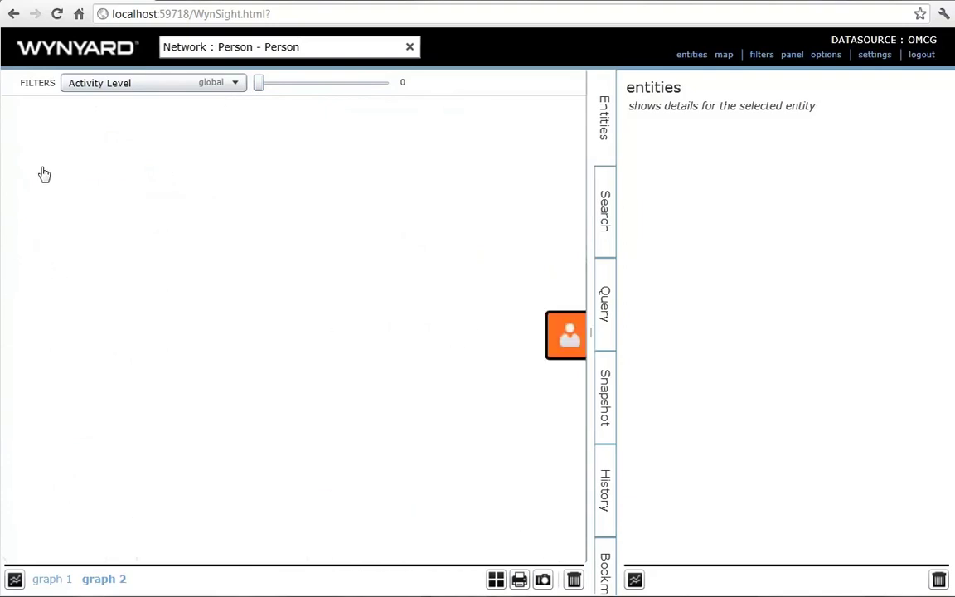
pyautogui.moveTo(485, 245); pyautogui.dragTo(96, 217)
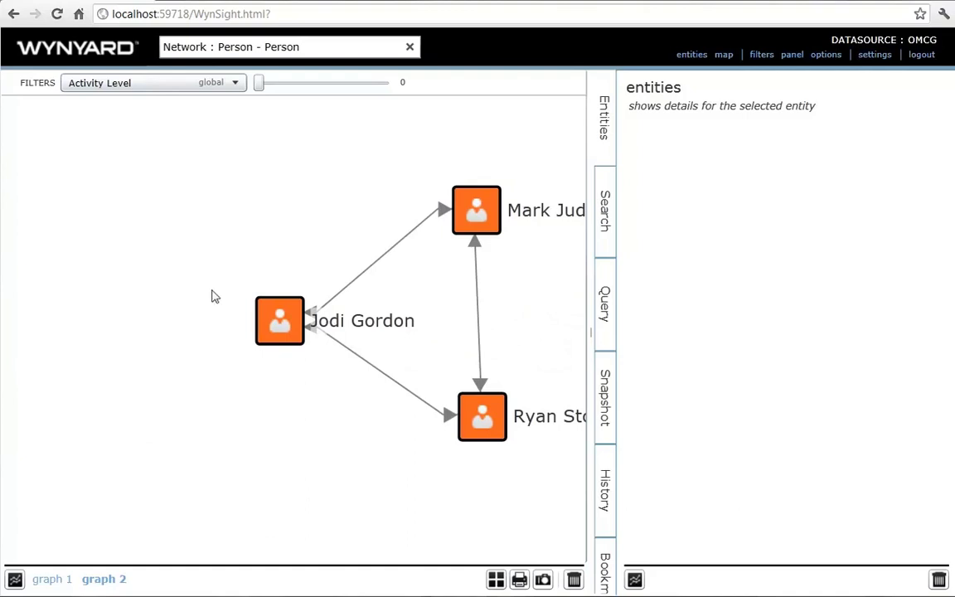
pyautogui.moveTo(259, 92); pyautogui.dragTo(332, 95)
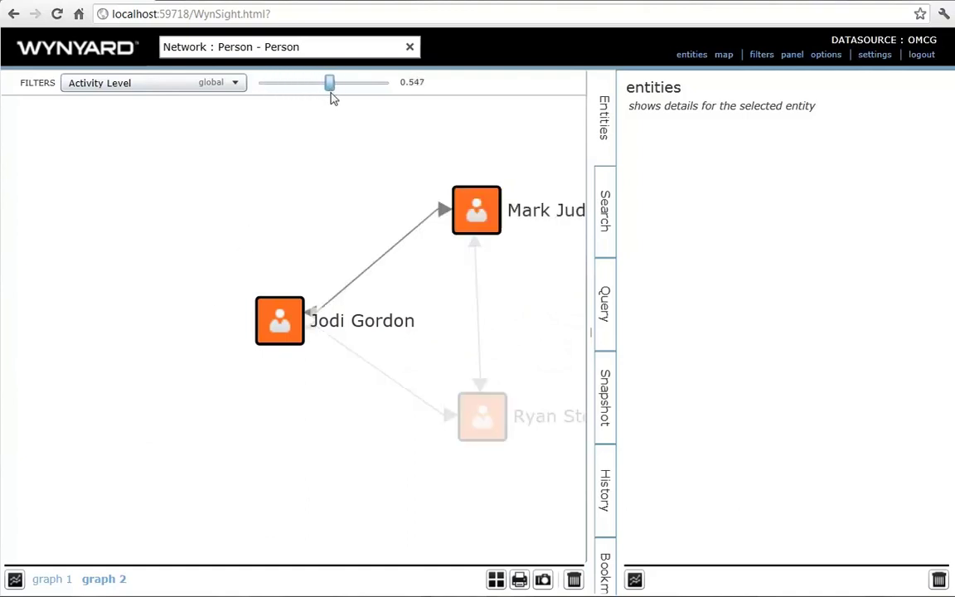
# - Switch the filter to Dominant Relationship with a threshold of about 0.513
pyautogui.click(241, 89)
pyautogui.click(203, 160)
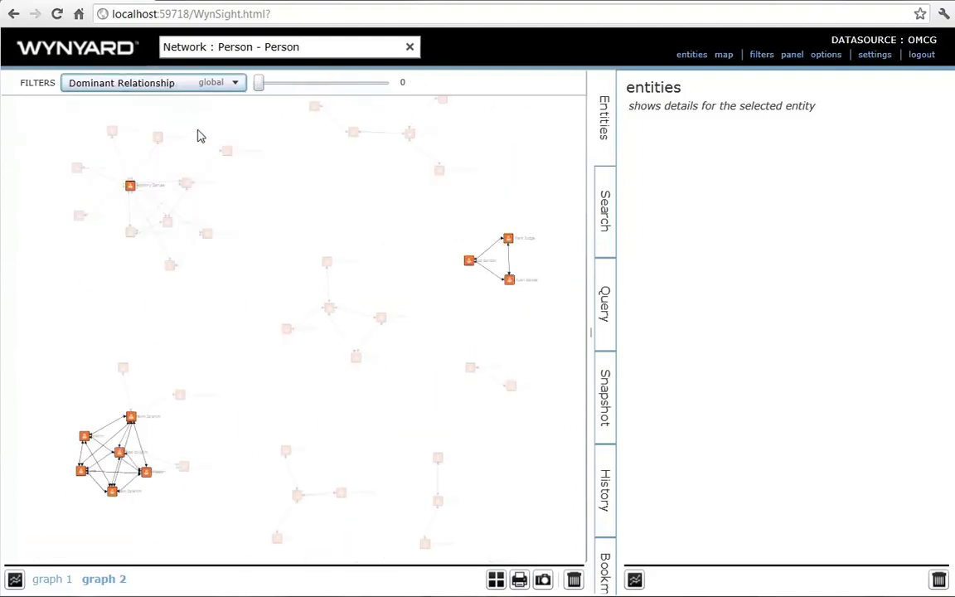
pyautogui.moveTo(259, 84)
pyautogui.mouseDown()
pyautogui.moveTo(329, 100)
pyautogui.moveTo(258, 97)
pyautogui.mouseUp()
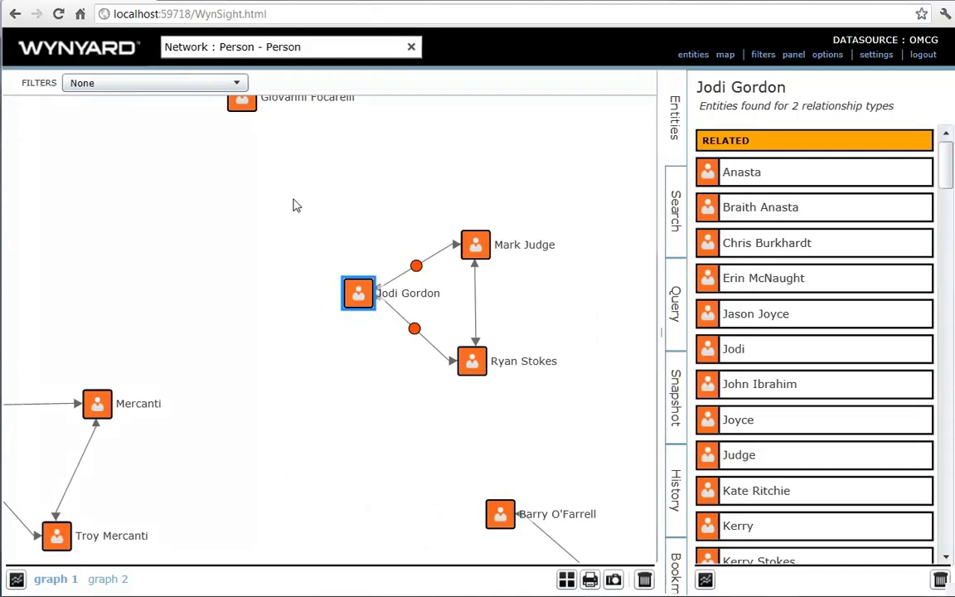
# - Copy the selected three-person triangle into a new graph 3
pyautogui.moveTo(292, 205); pyautogui.dragTo(604, 402)
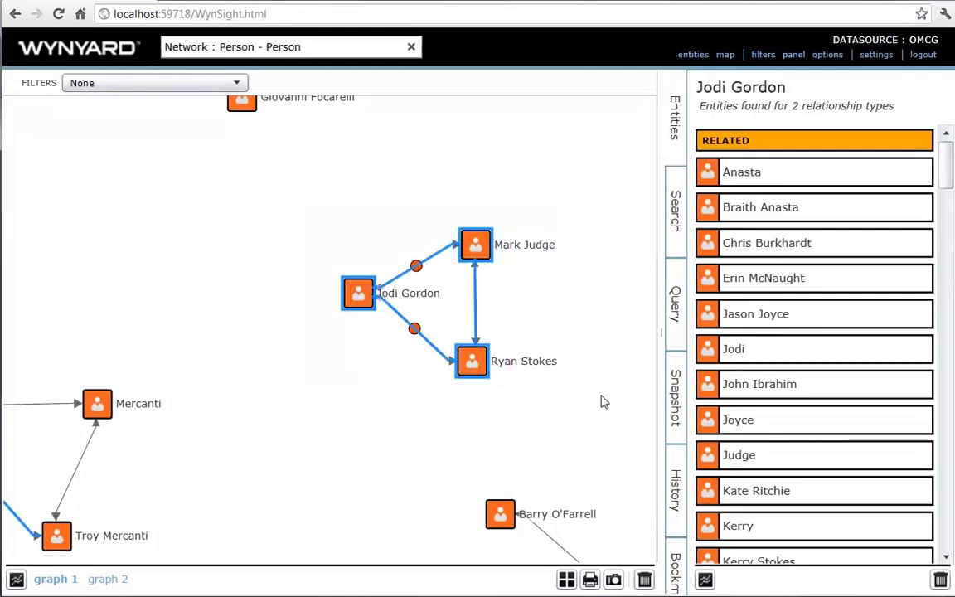
pyautogui.click(469, 363)
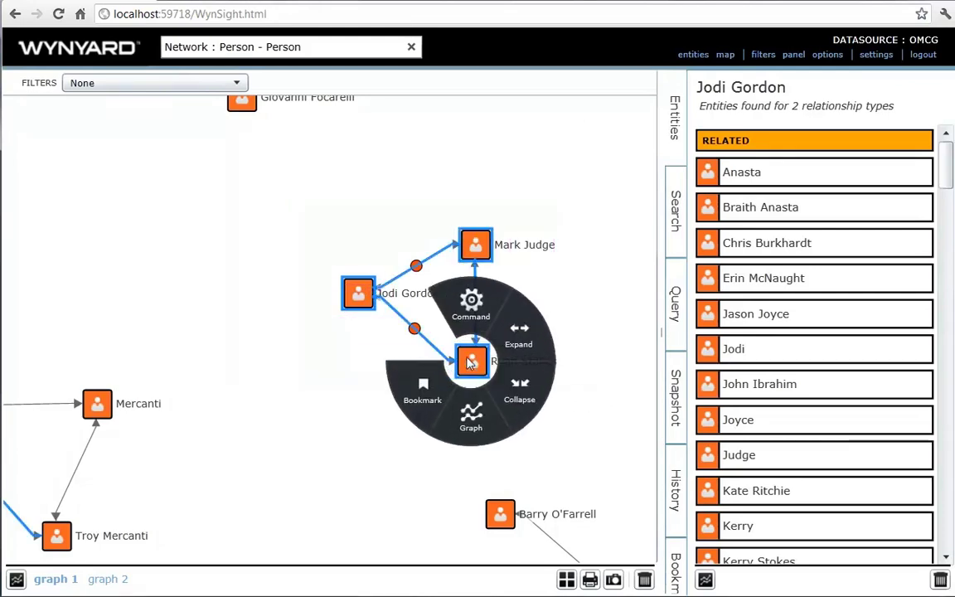
pyautogui.click(469, 416)
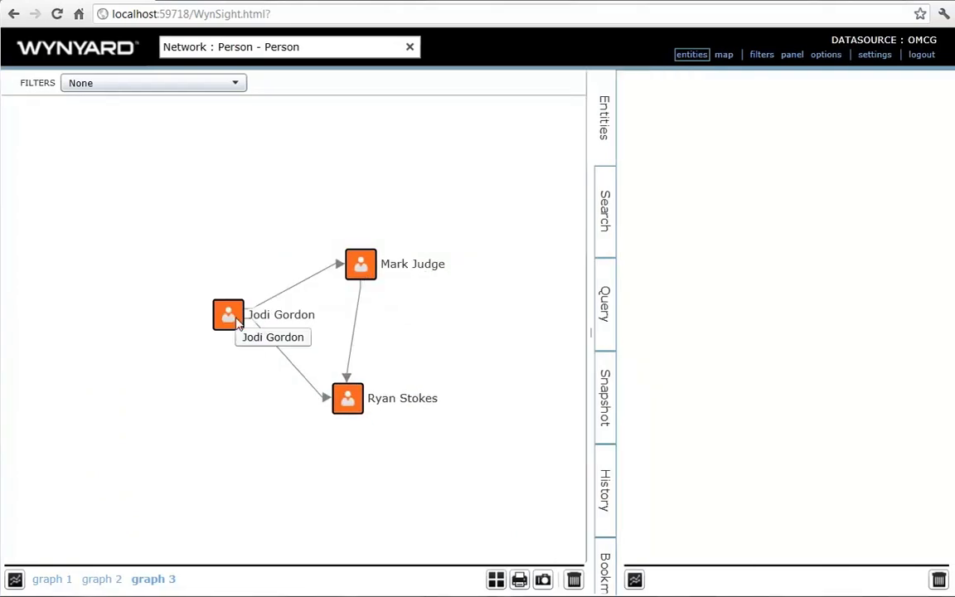
# - Expand all related entities of the left person, nudge the cocaine node, and show search
pyautogui.click(238, 322)
pyautogui.moveTo(286, 300)
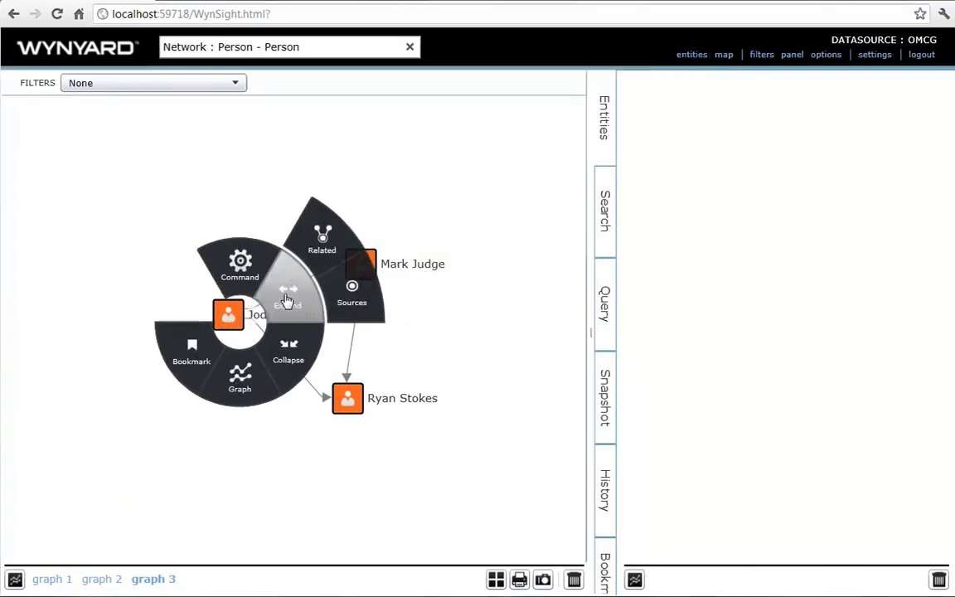
pyautogui.click(324, 242)
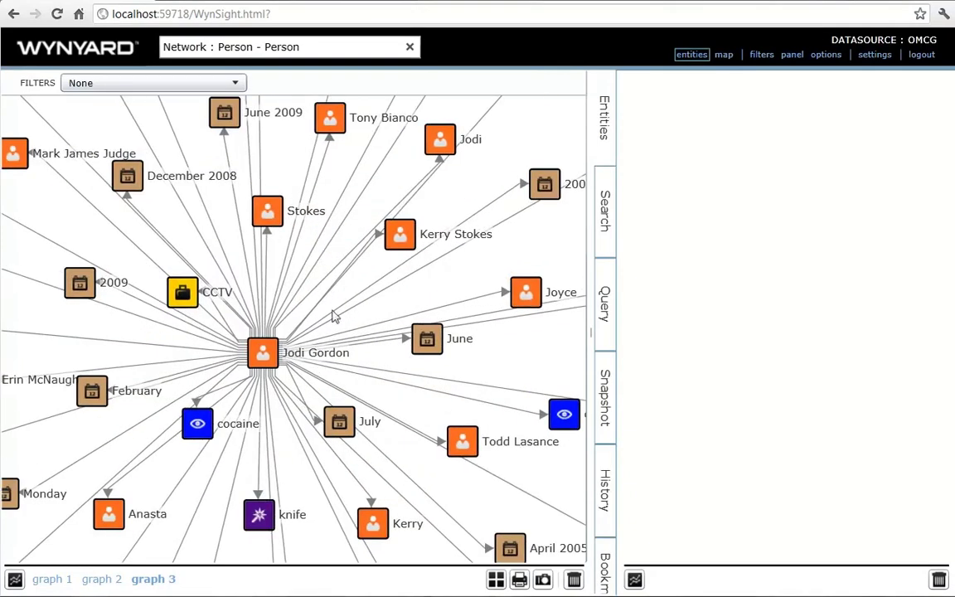
pyautogui.moveTo(199, 439); pyautogui.dragTo(184, 421)
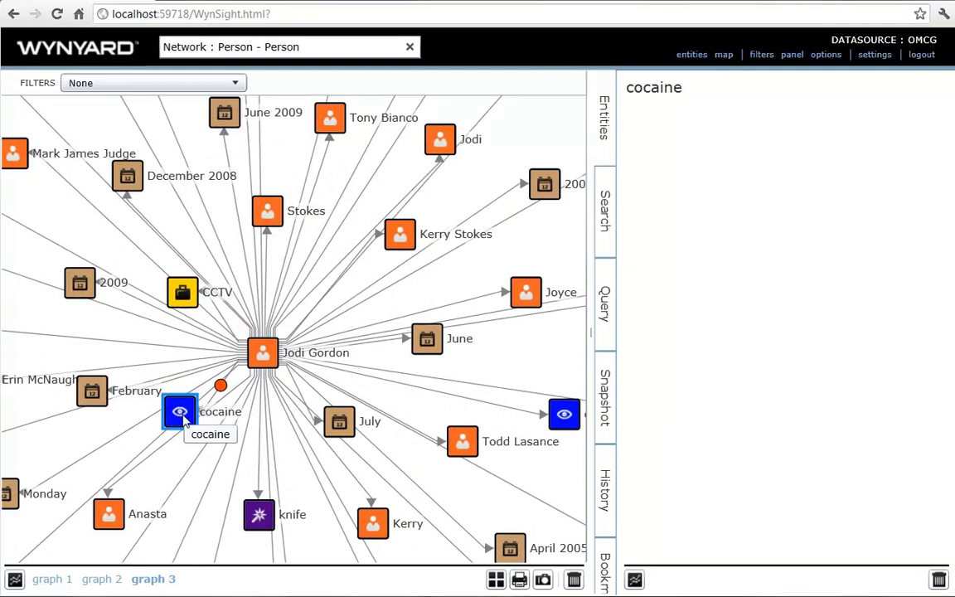
pyautogui.click(607, 209)
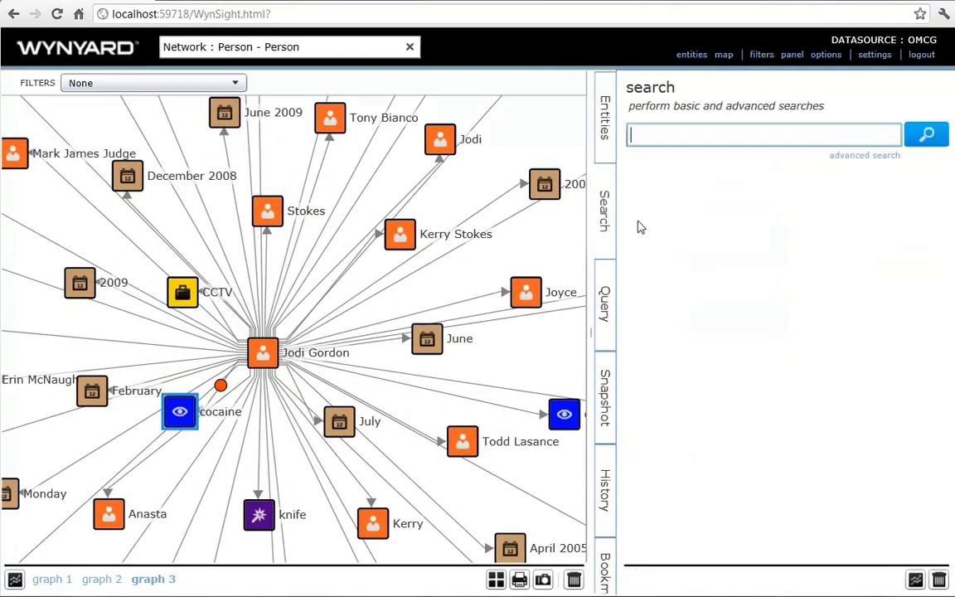
# - Run an advanced search for the person's exact name AND 'cocaine'
pyautogui.click(849, 160)
pyautogui.write('jo')
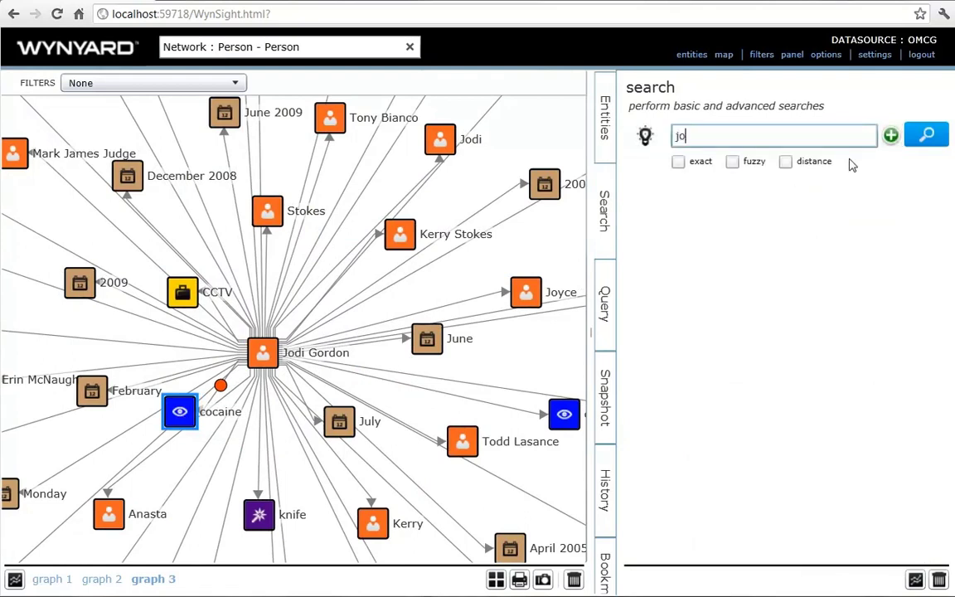
pyautogui.write('di gordonhj')
pyautogui.press('BackSpace')
pyautogui.press('BackSpace')
pyautogui.click(678, 161)
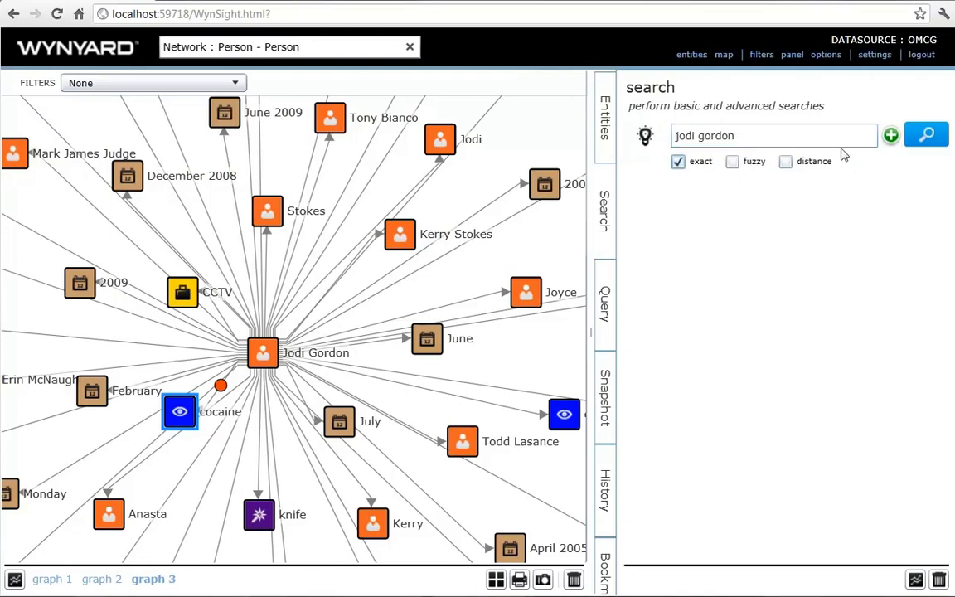
pyautogui.click(892, 137)
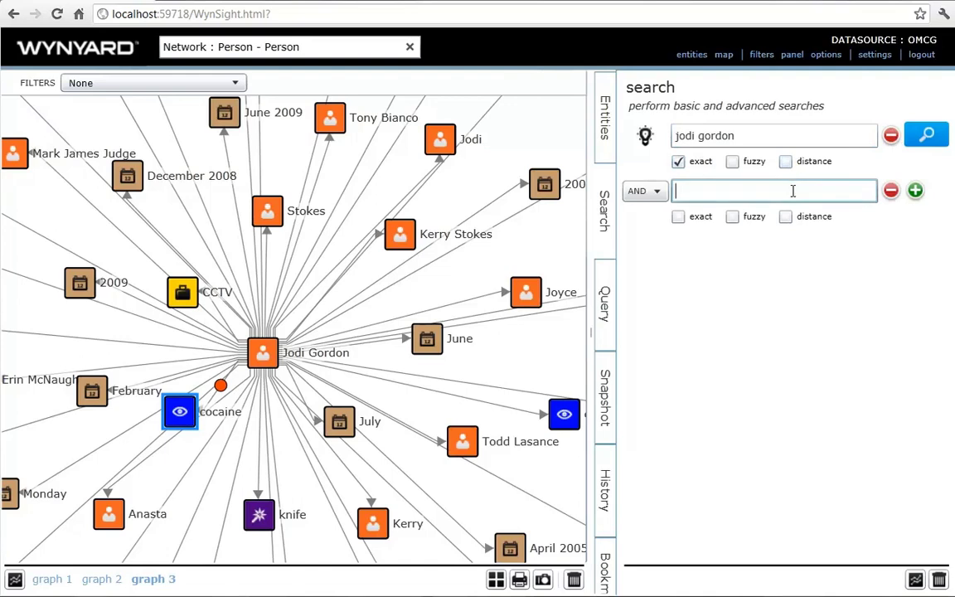
pyautogui.write('cocaine')
pyautogui.press('Return')
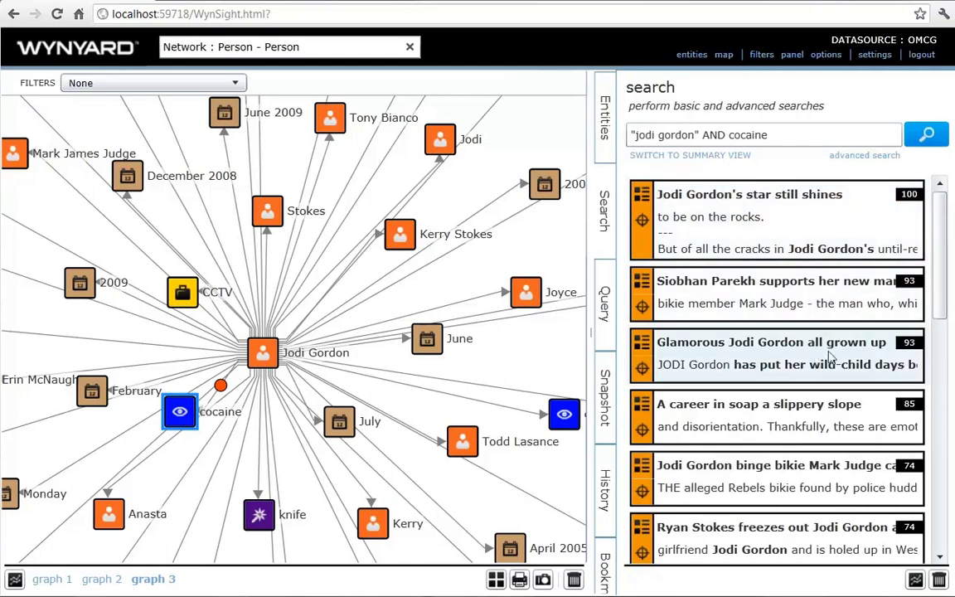
# - Review the ranked article results, briefly switching to the entity-type summary and back
pyautogui.scroll(-1, 950, 336)
pyautogui.scroll(-6, 950, 335)
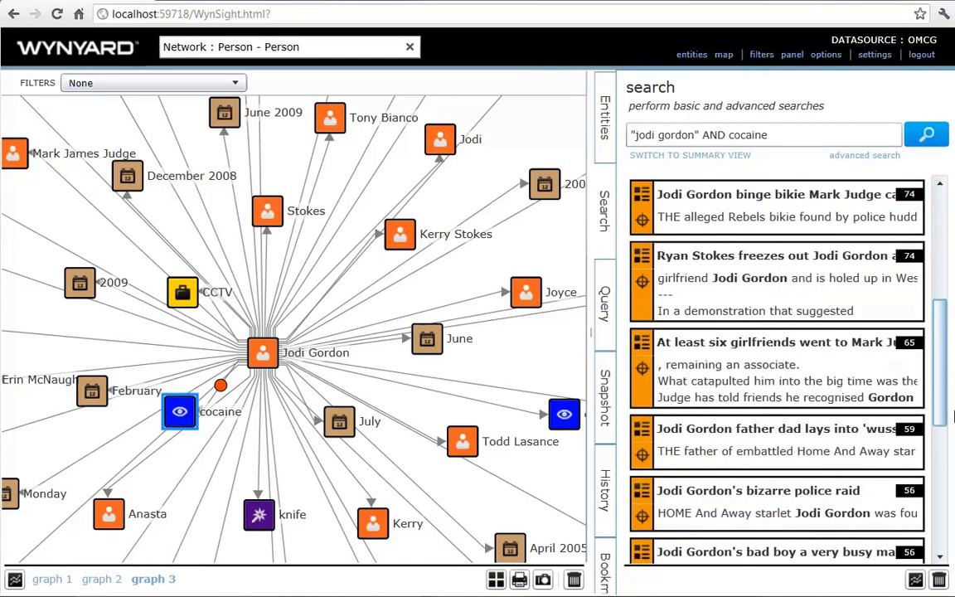
pyautogui.scroll(5, 950, 336)
pyautogui.scroll(3, 951, 336)
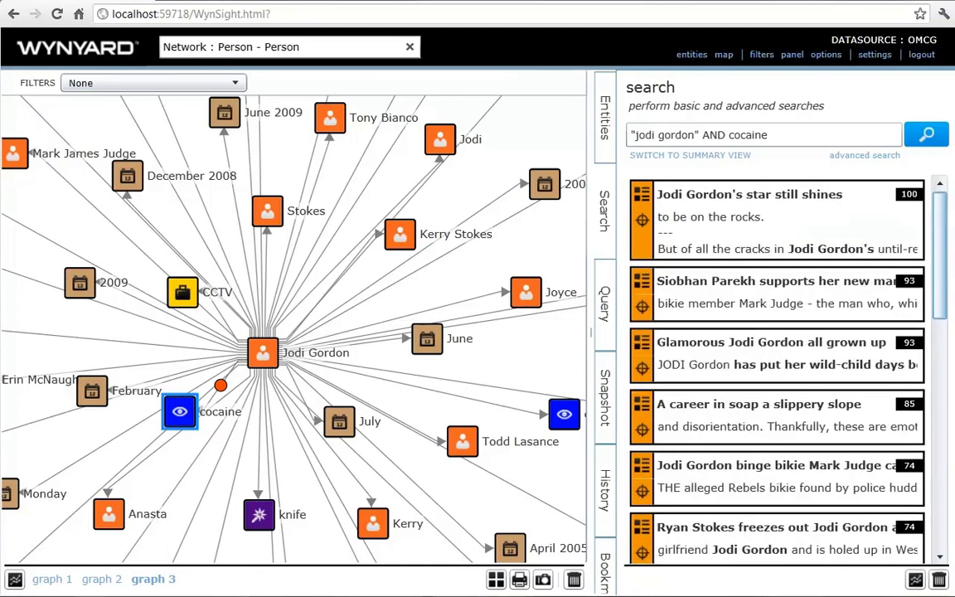
pyautogui.click(714, 156)
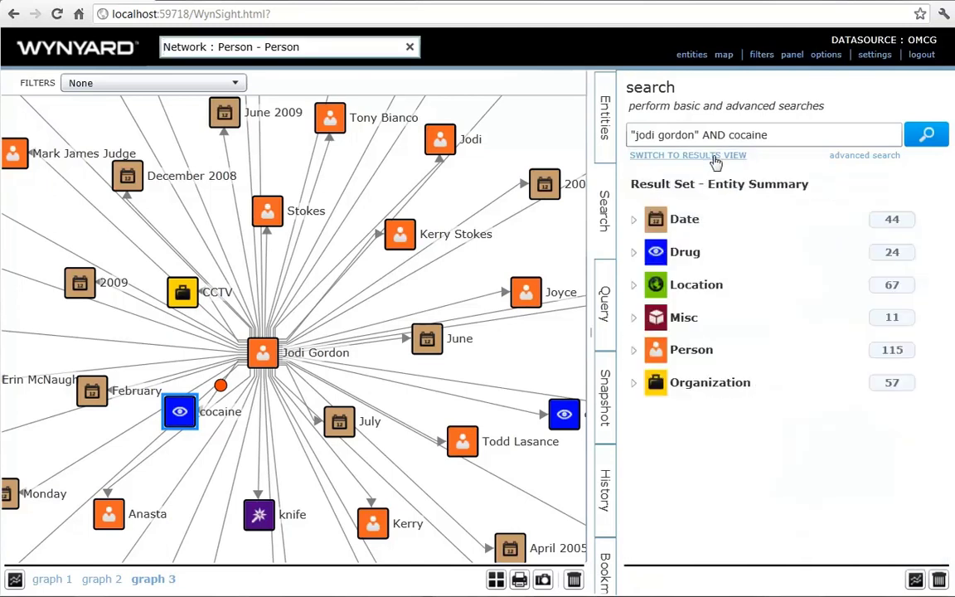
pyautogui.click(717, 158)
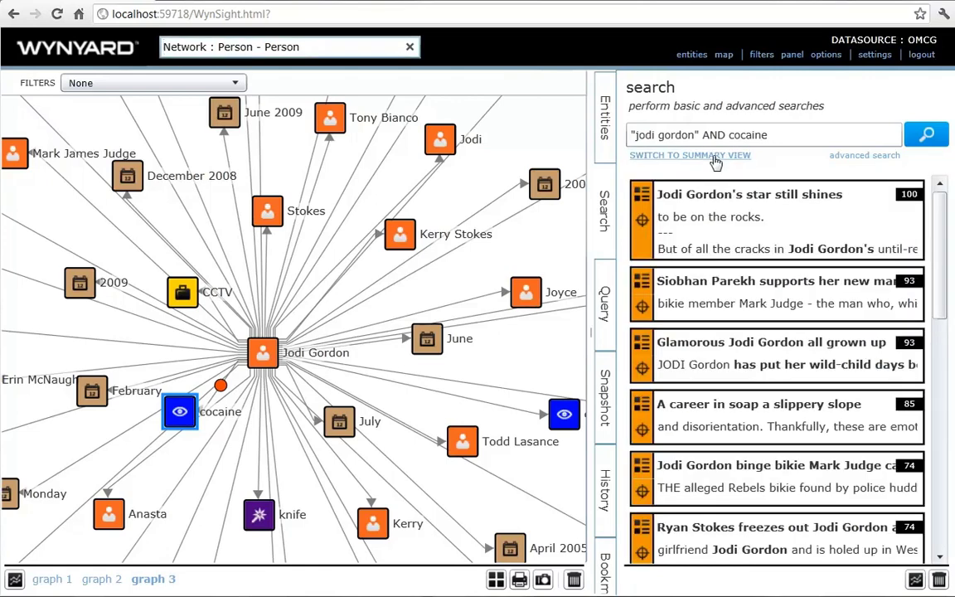
pyautogui.scroll(-2, 950, 305)
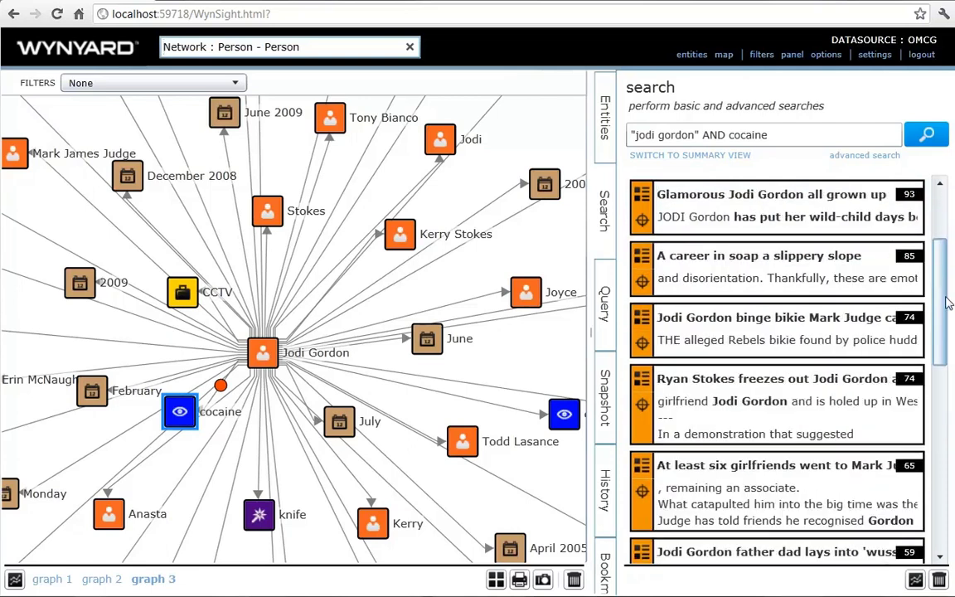
pyautogui.scroll(-5, 950, 304)
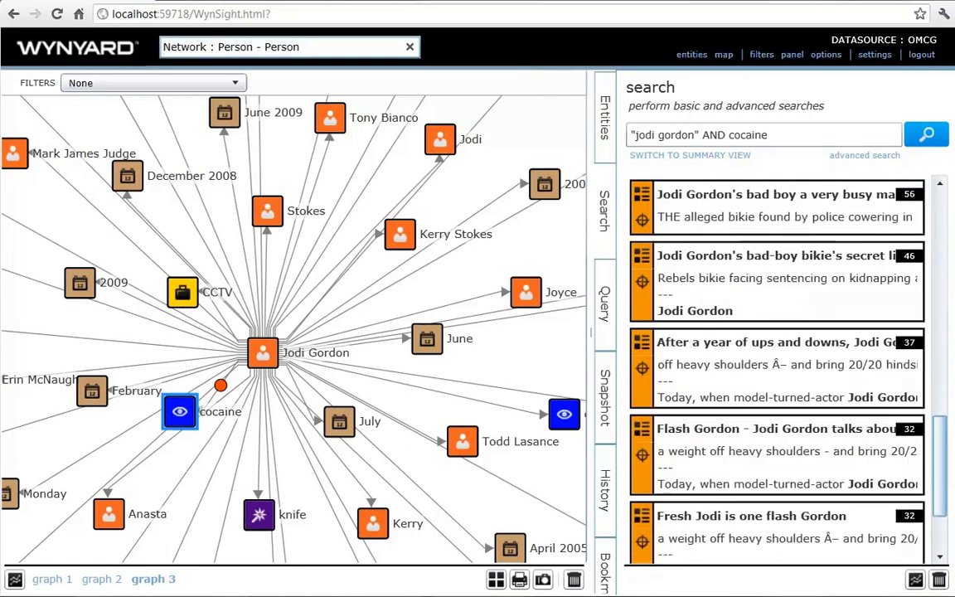
pyautogui.scroll(-1, 777, 369)
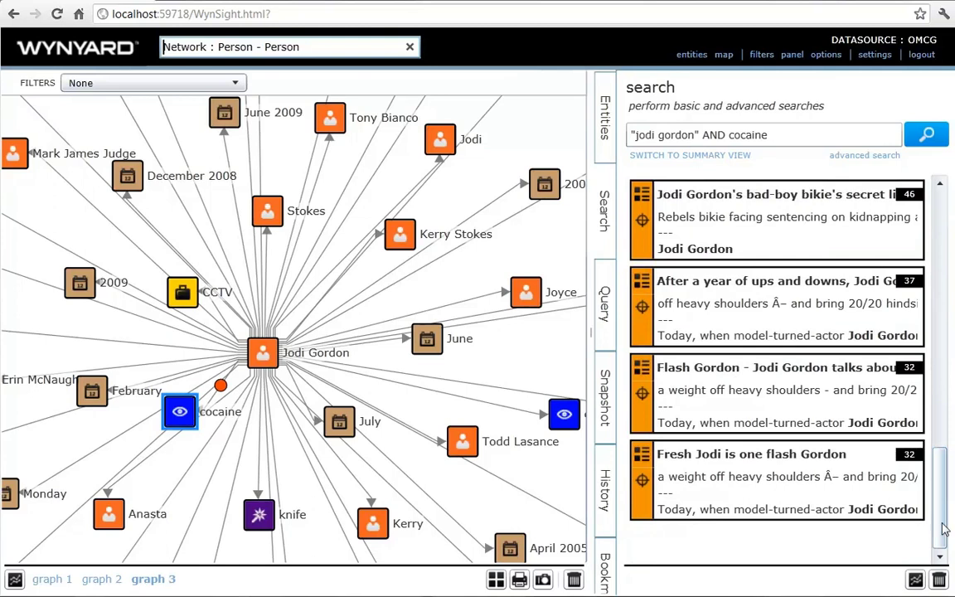
pyautogui.moveTo(951, 522); pyautogui.dragTo(952, 275)
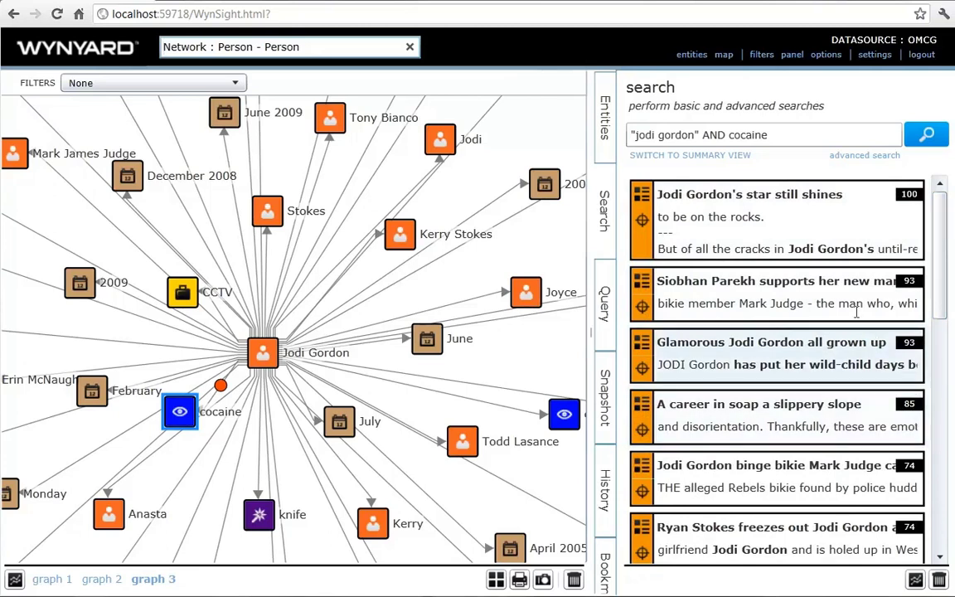
pyautogui.click(639, 243)
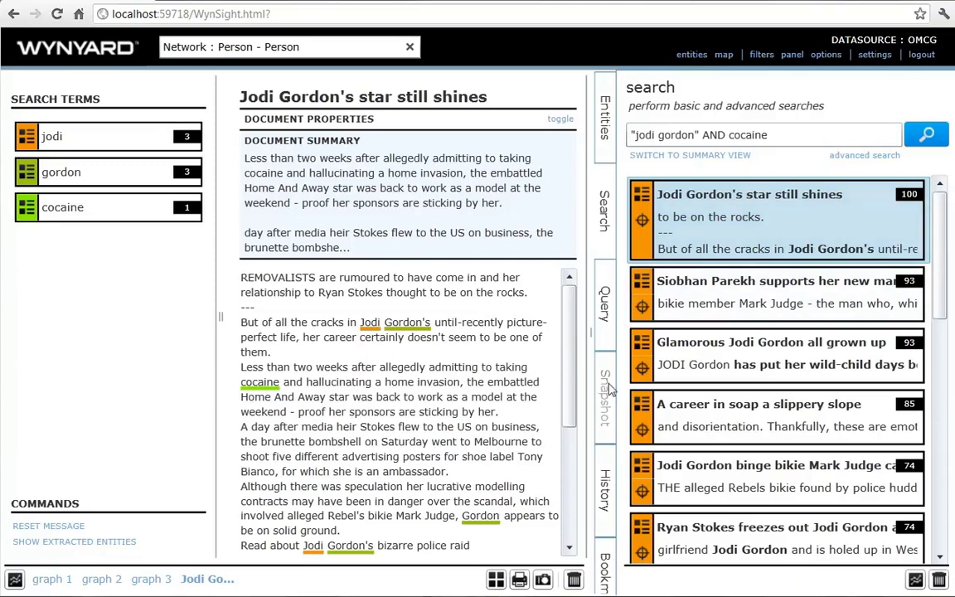
pyautogui.click(574, 582)
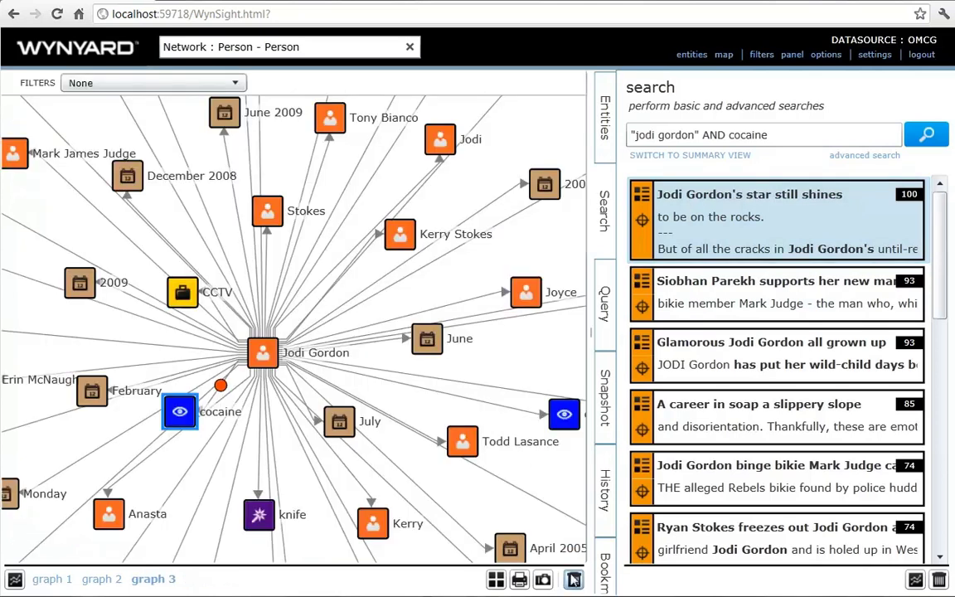
# - Select the person–cocaine link to list its source news articles in the Entities panel
pyautogui.click(220, 388)
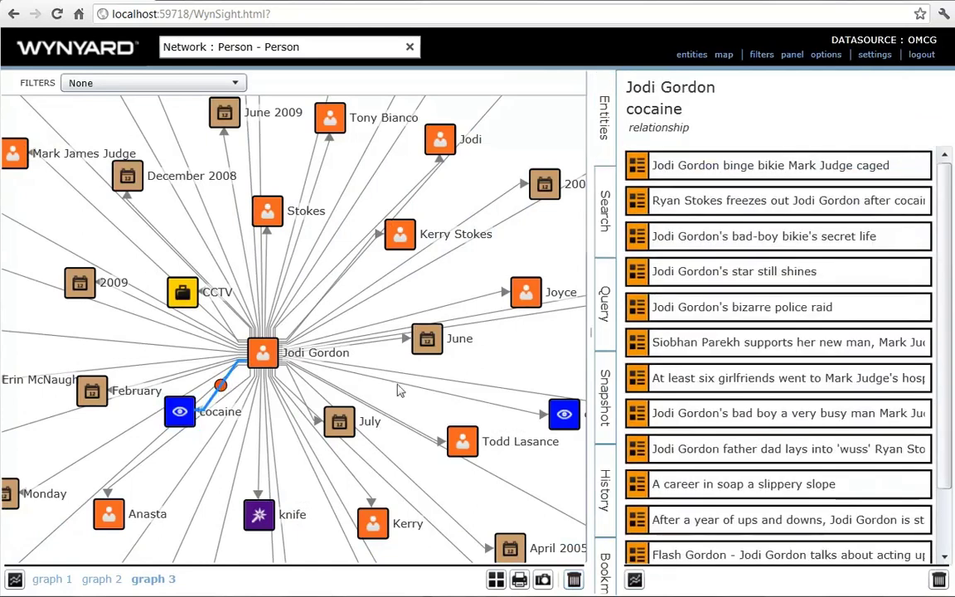
pyautogui.scroll(-1, 948, 278)
pyautogui.scroll(-1, 948, 277)
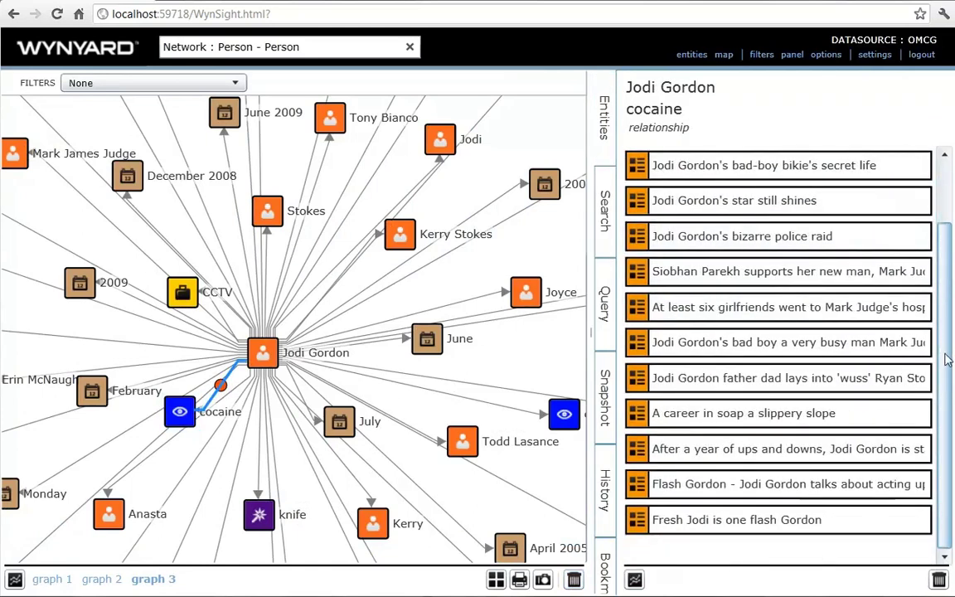
pyautogui.scroll(2, 948, 278)
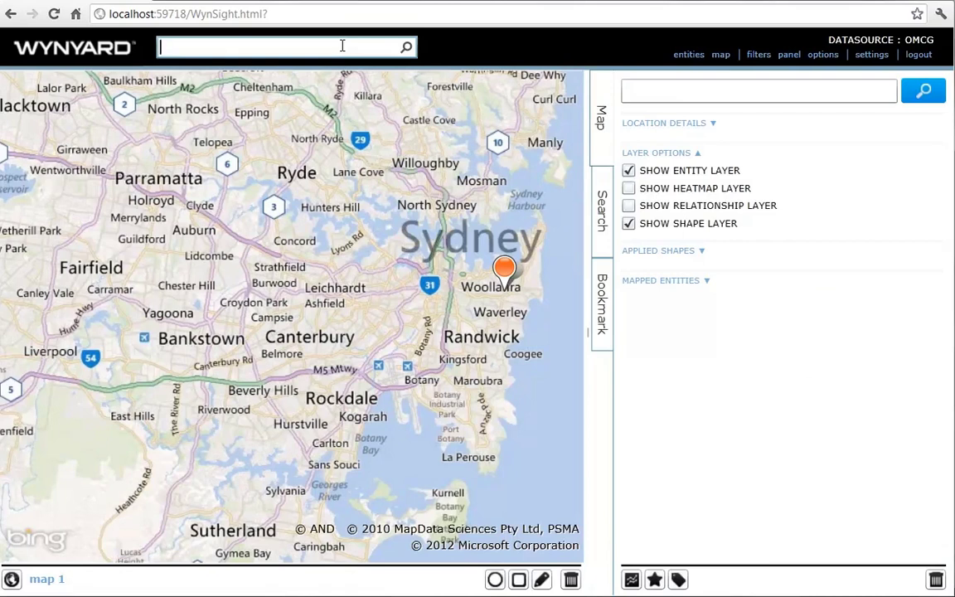
# - Load 'Network : Person - Person' onto the map from the 'netwo' search suggestions
pyautogui.write('network')
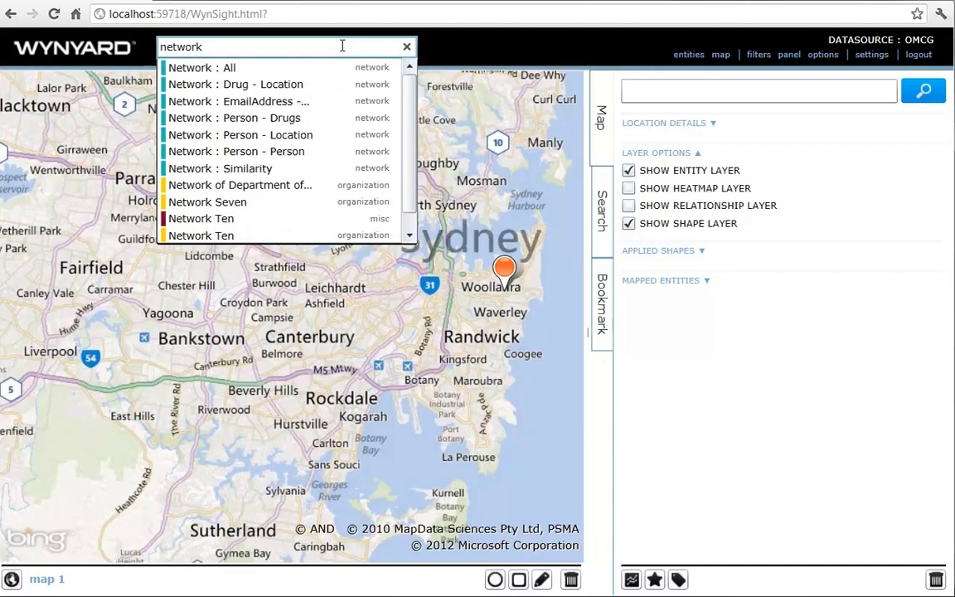
pyautogui.press('Down')
pyautogui.press('Down')
pyautogui.press('Down')
pyautogui.press('Down')
pyautogui.press('Down')
pyautogui.press('Down')
pyautogui.press('Return')
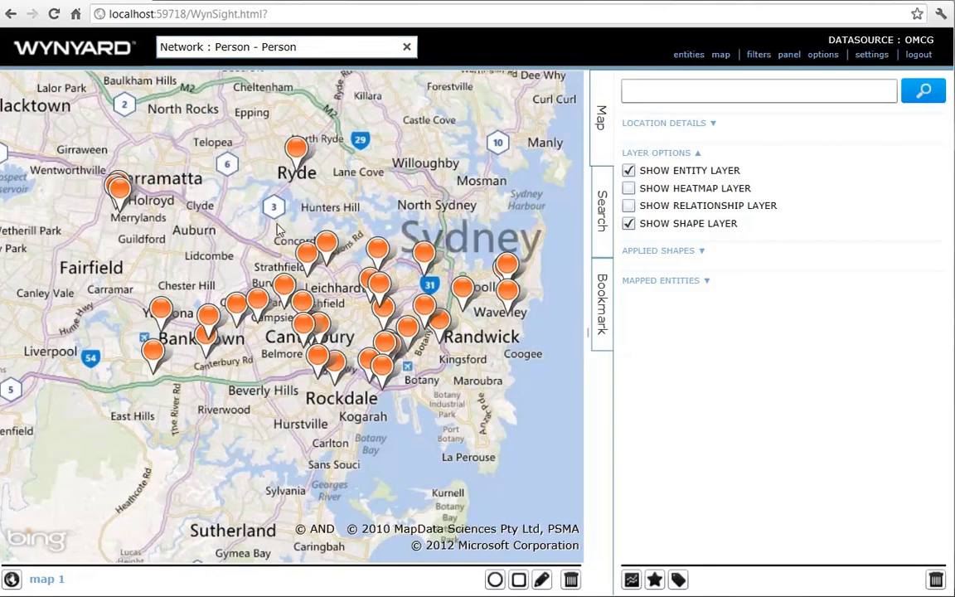
# - Inspect the Sydney pins, pan west, then zoom out to centre all of Australia
pyautogui.moveTo(279, 230); pyautogui.dragTo(547, 406)
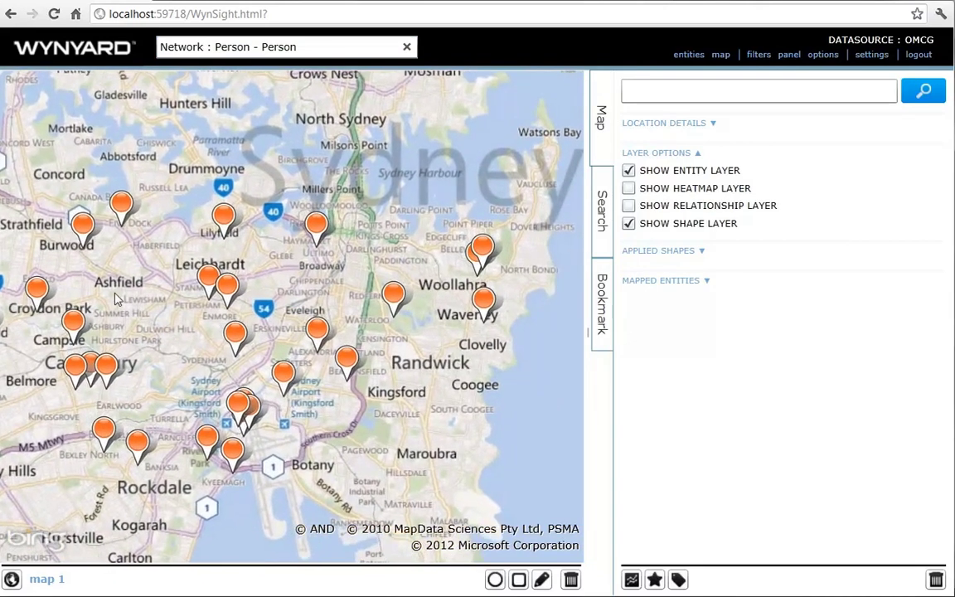
pyautogui.moveTo(126, 313); pyautogui.dragTo(237, 324)
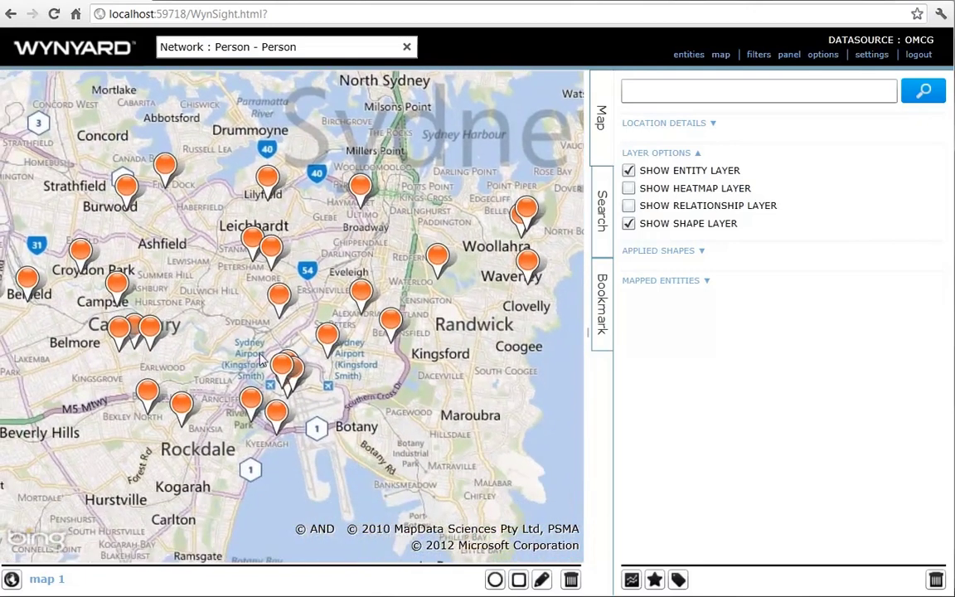
pyautogui.moveTo(283, 367)
pyautogui.moveTo(257, 322); pyautogui.dragTo(386, 348)
pyautogui.moveTo(139, 252); pyautogui.dragTo(330, 331)
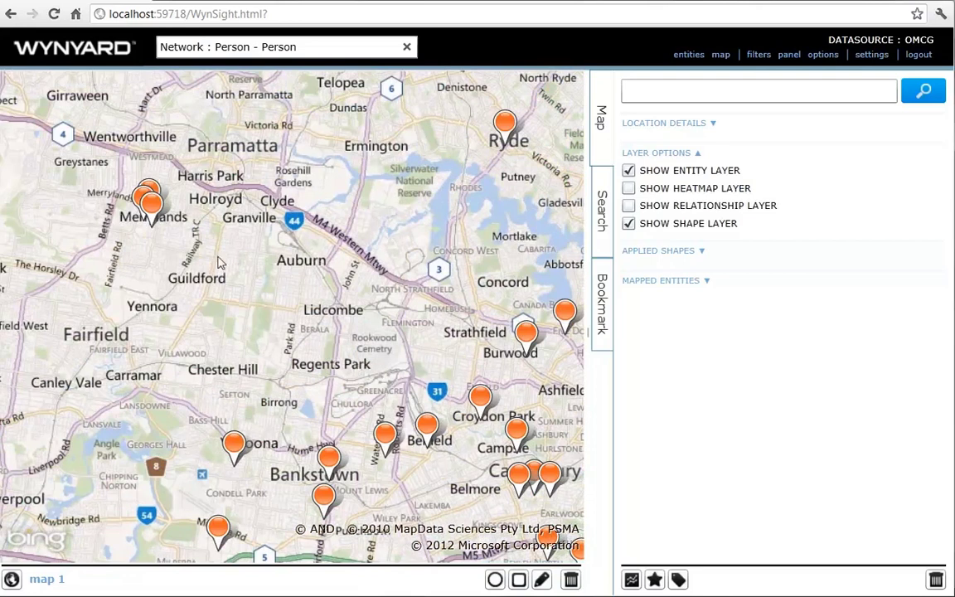
pyautogui.moveTo(151, 206)
pyautogui.scroll(-4, 147, 269)
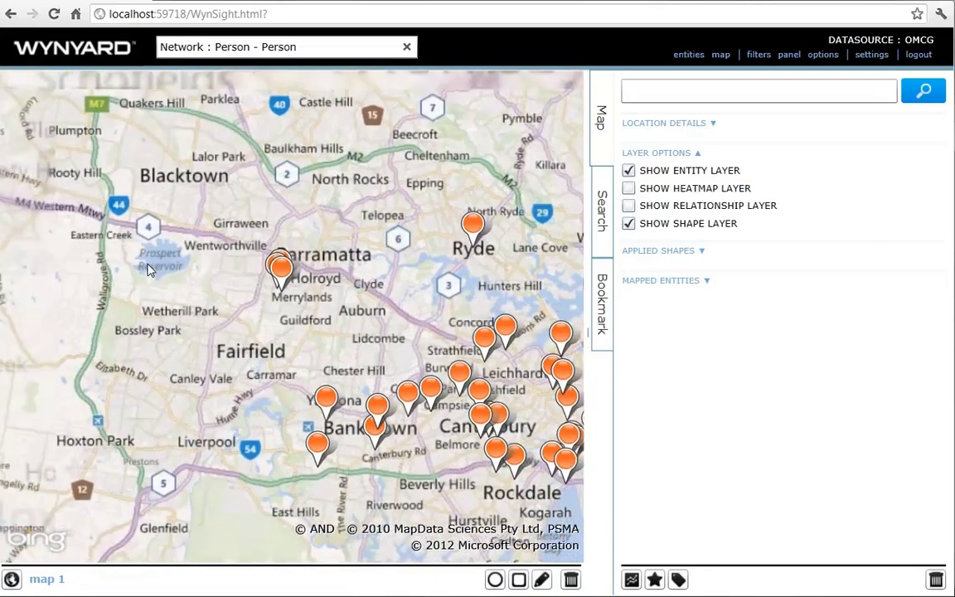
pyautogui.scroll(-3, 147, 270)
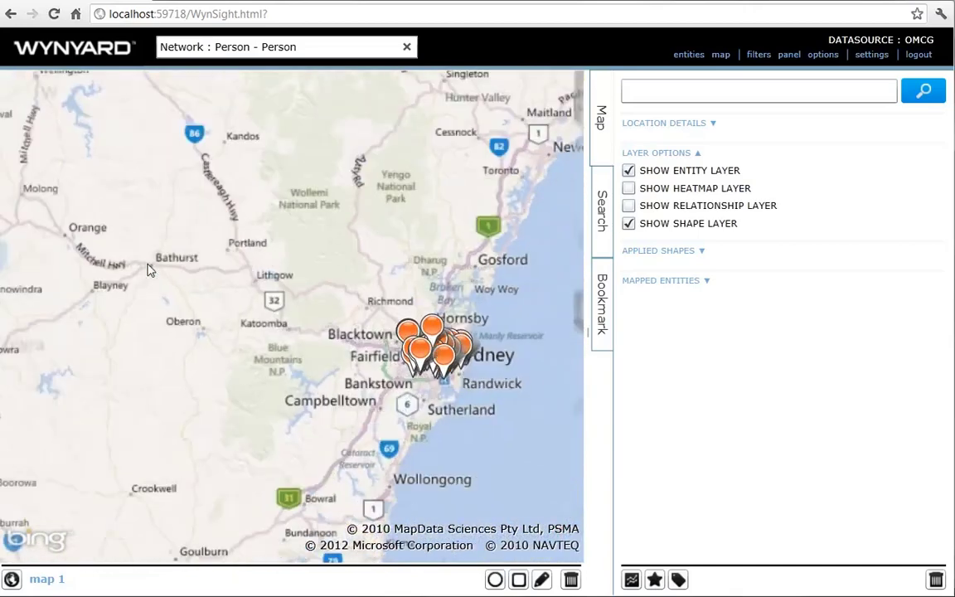
pyautogui.scroll(-2, 148, 269)
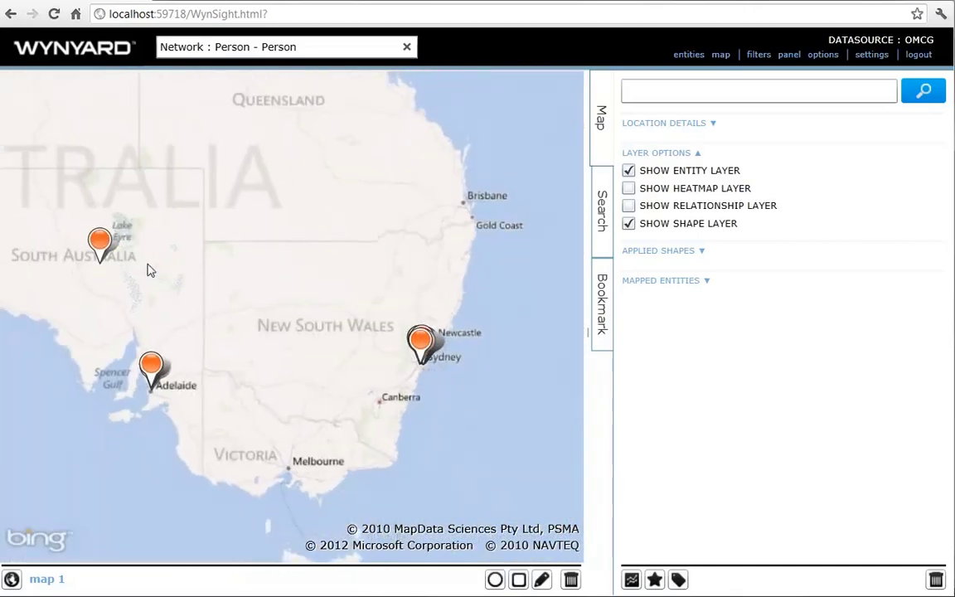
pyautogui.moveTo(154, 269); pyautogui.dragTo(188, 270)
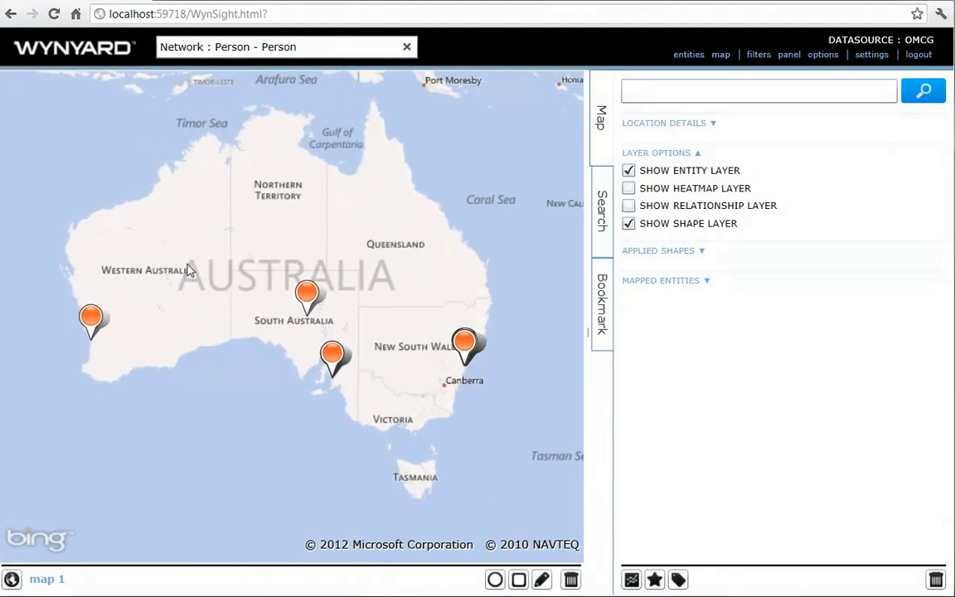
# - Replace the map's network with 'Network : All'
pyautogui.click(300, 47)
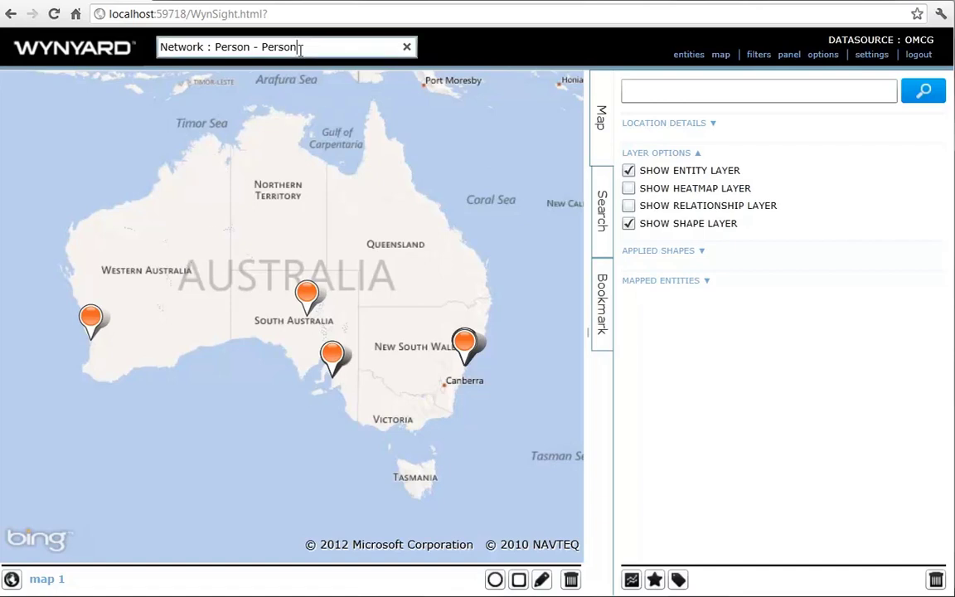
pyautogui.press('BackSpace')
pyautogui.press('BackSpace')
pyautogui.press('BackSpace')
pyautogui.press('BackSpace')
pyautogui.press('BackSpace')
pyautogui.press('BackSpace')
pyautogui.press('BackSpace')
pyautogui.press('BackSpace')
pyautogui.press('BackSpace')
pyautogui.press('BackSpace')
pyautogui.press('BackSpace')
pyautogui.press('BackSpace')
pyautogui.press('BackSpace')
pyautogui.press('BackSpace')
pyautogui.press('BackSpace')
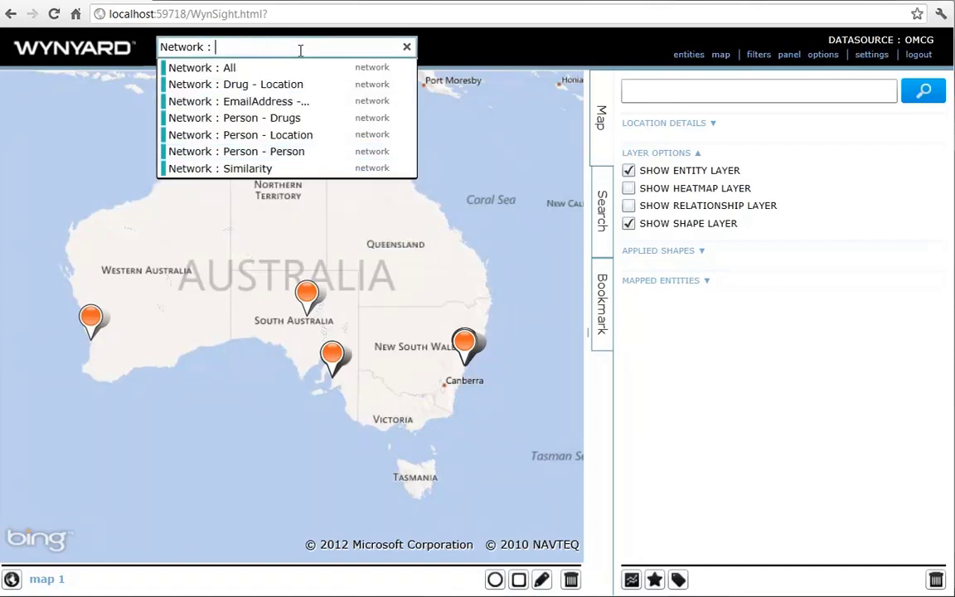
pyautogui.press('Down')
pyautogui.press('Return')
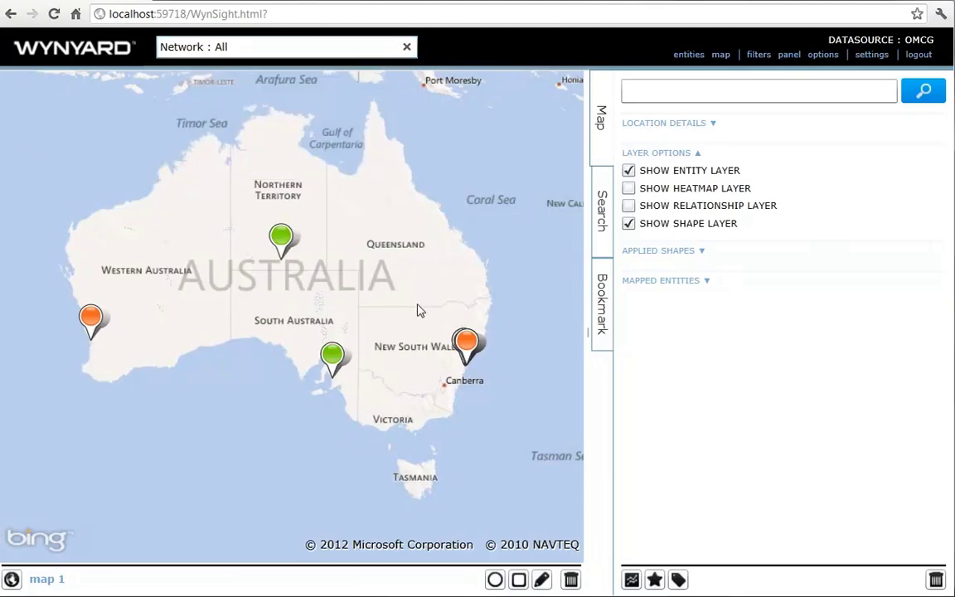
# - Zoom into Sydney and open a person pin's relationship graph
pyautogui.moveTo(419, 279); pyautogui.dragTo(520, 388)
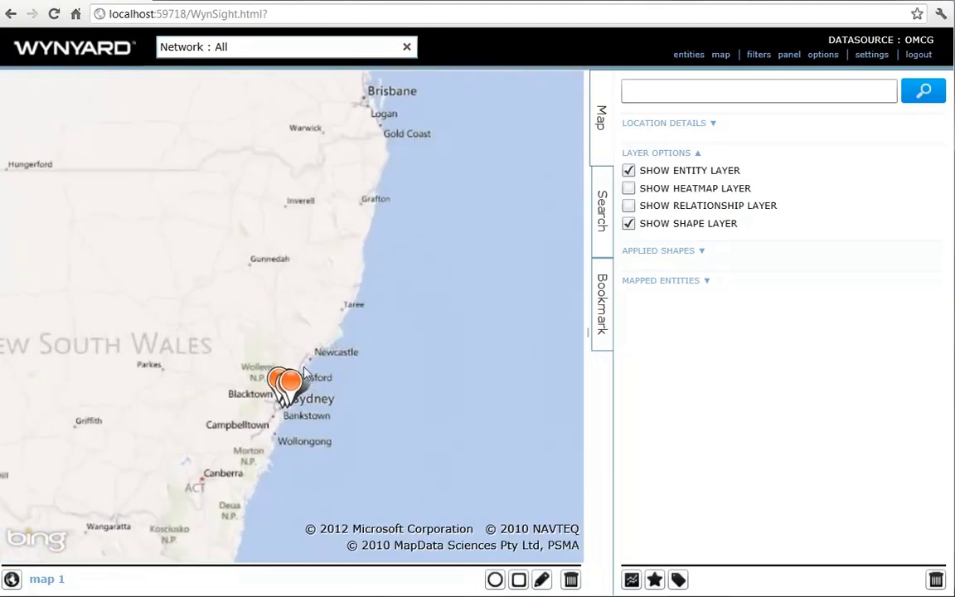
pyautogui.scroll(2, 292, 406)
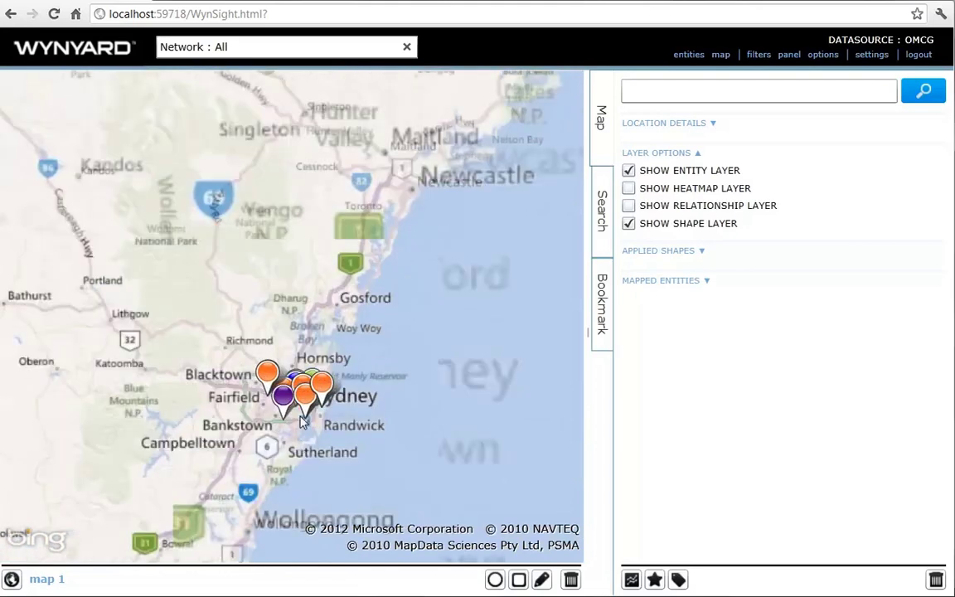
pyautogui.scroll(1, 303, 421)
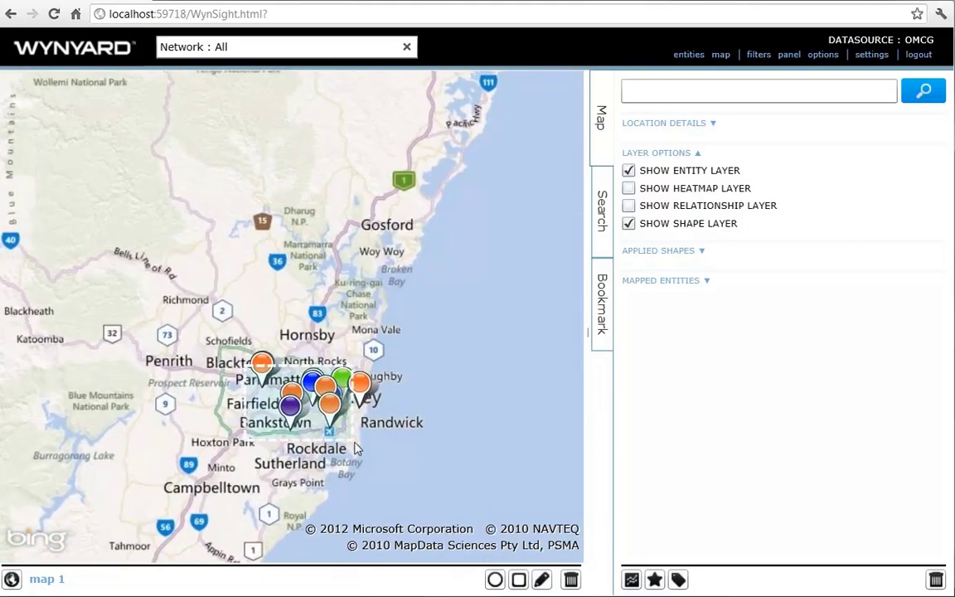
pyautogui.scroll(1, 390, 448)
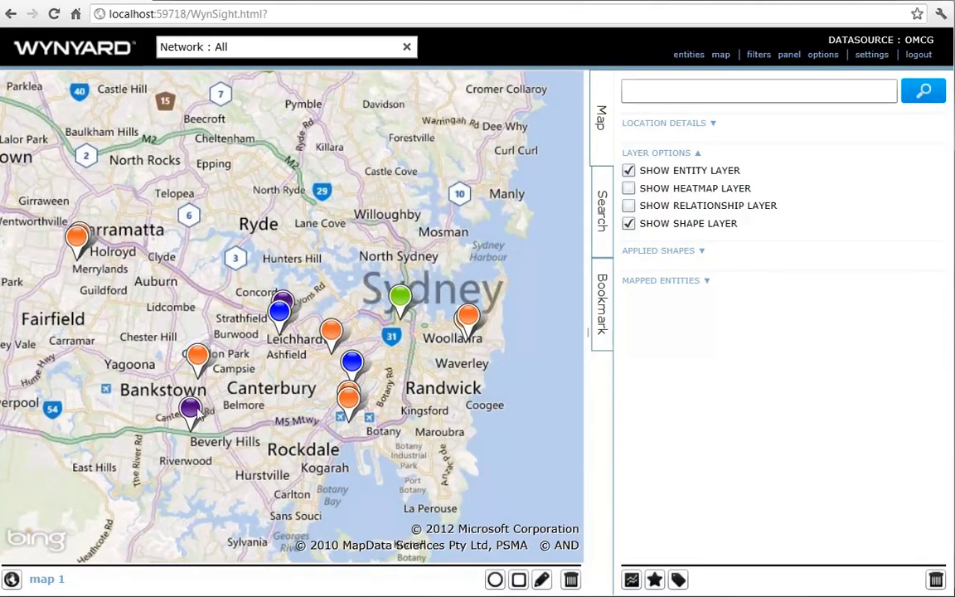
pyautogui.moveTo(196, 415)
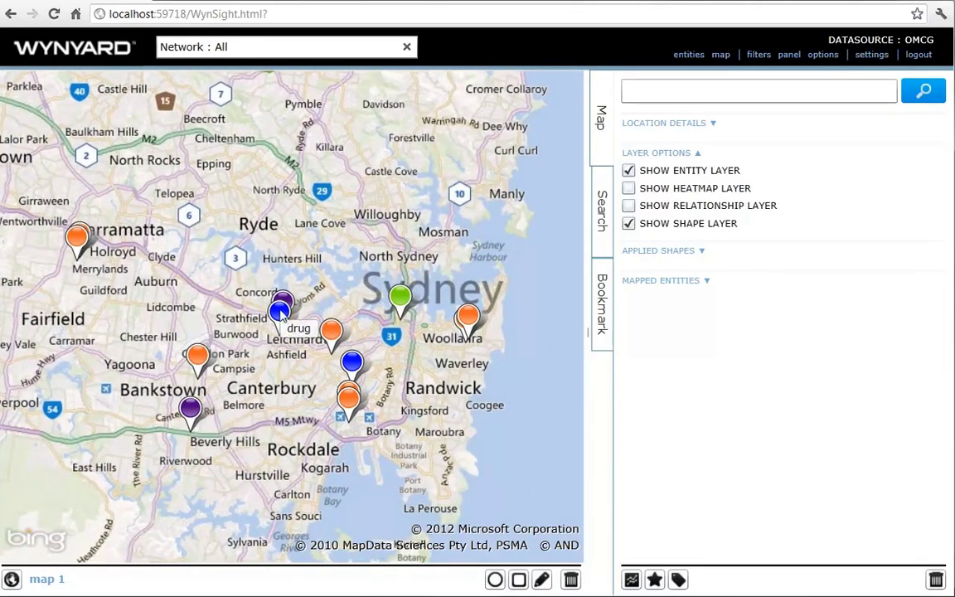
pyautogui.moveTo(284, 310)
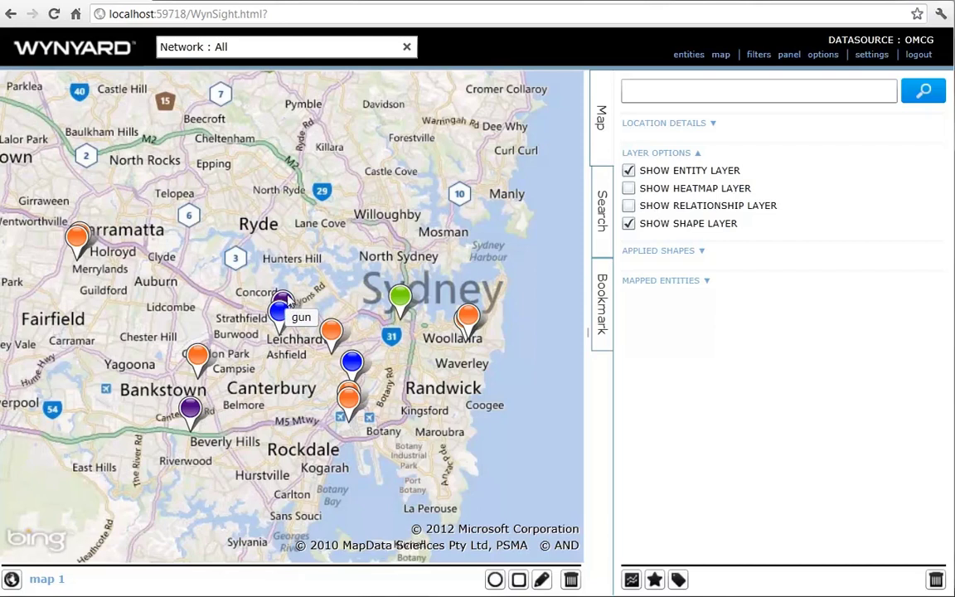
pyautogui.doubleClick(282, 317)
# - Expand the central person node with related Weapon entities
pyautogui.click(322, 327)
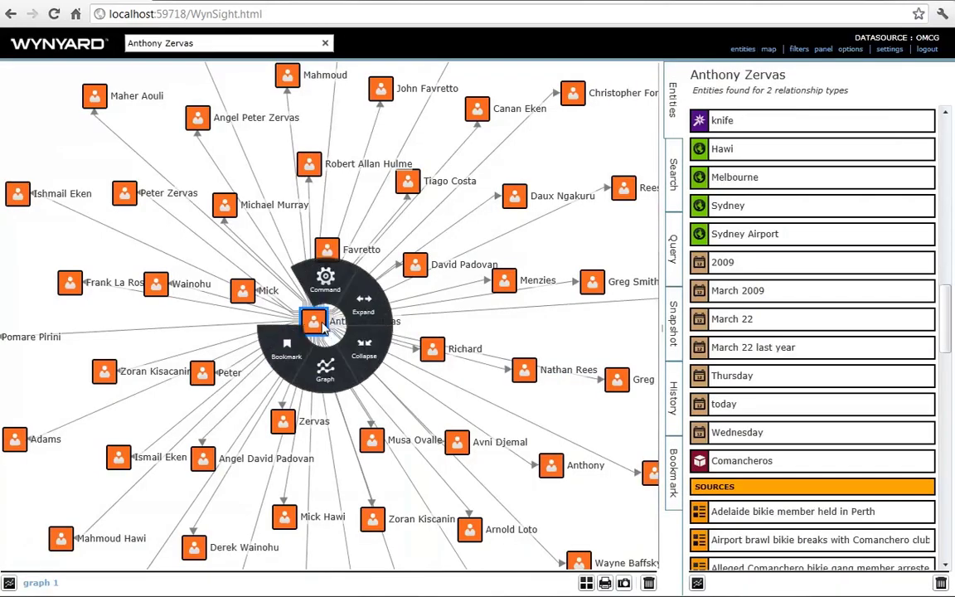
pyautogui.moveTo(365, 299)
pyautogui.moveTo(394, 274)
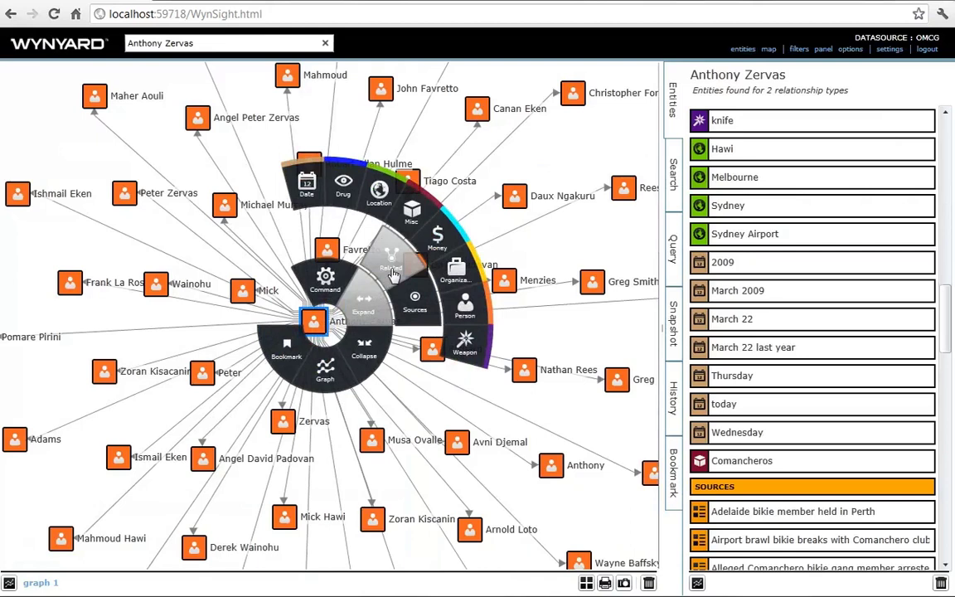
pyautogui.click(467, 346)
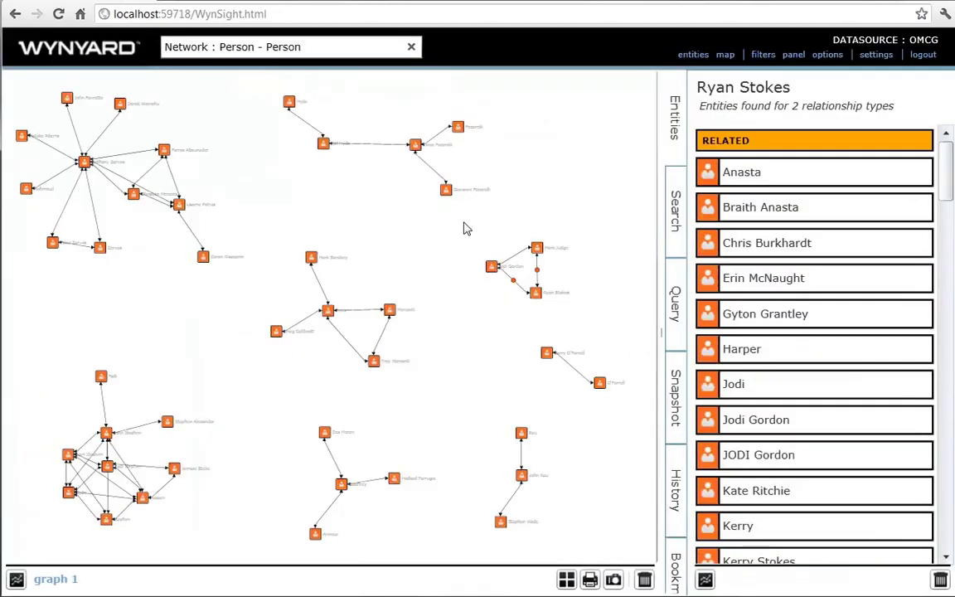
# - Zoom into the three-person group and list the leftmost person's news sources
pyautogui.moveTo(466, 225); pyautogui.dragTo(600, 323)
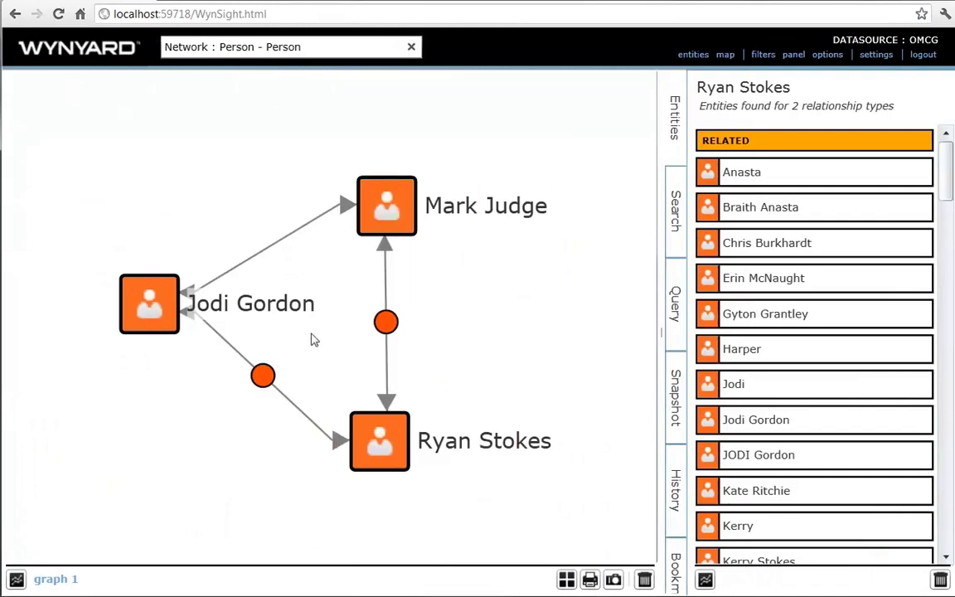
pyautogui.click(176, 327)
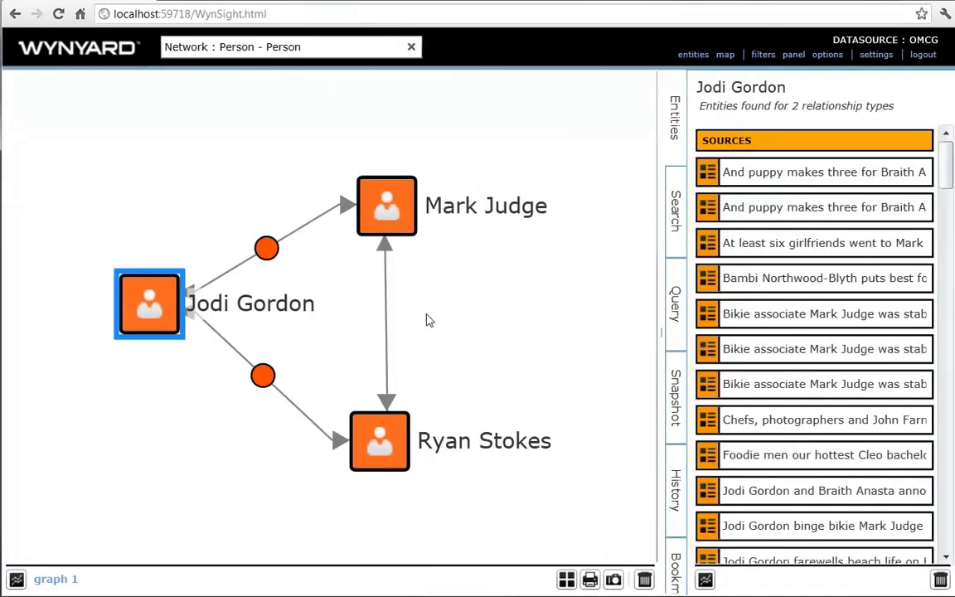
pyautogui.scroll(-5, 565, 366)
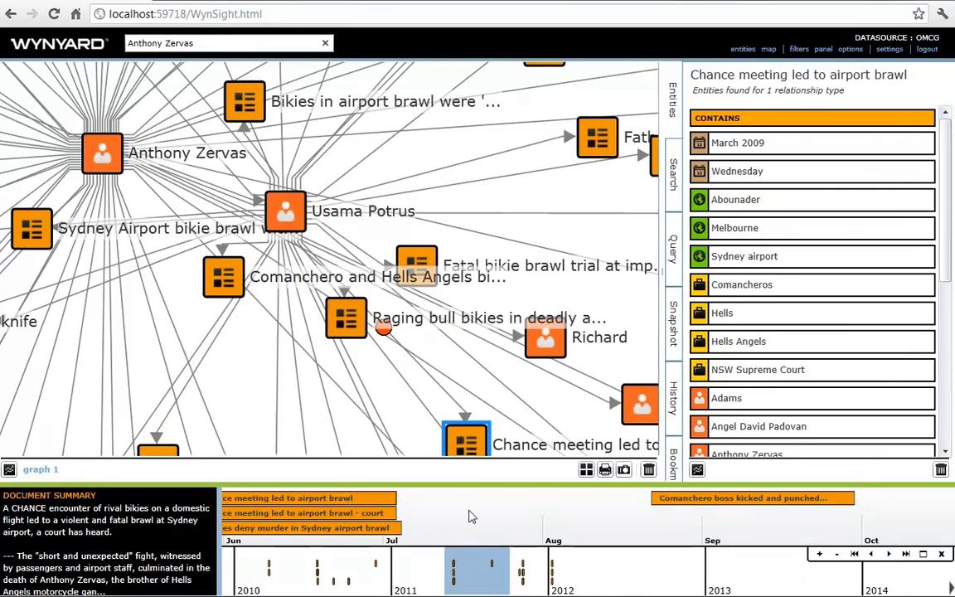
# - Advance the timeline to January 2012 and open 'Bikies sentenced over airport brawl'
pyautogui.moveTo(471, 515); pyautogui.dragTo(320, 503)
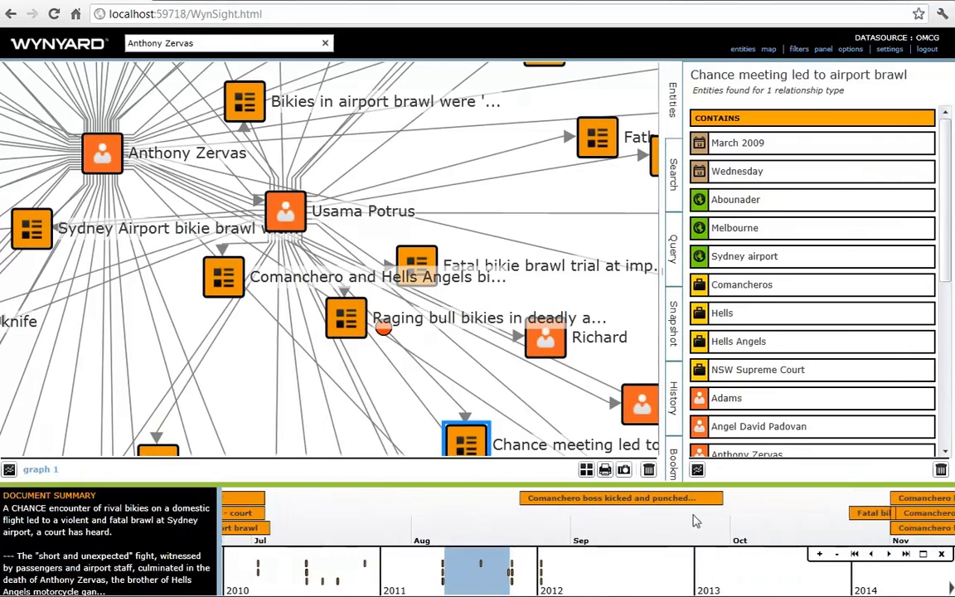
pyautogui.moveTo(644, 531); pyautogui.dragTo(386, 526)
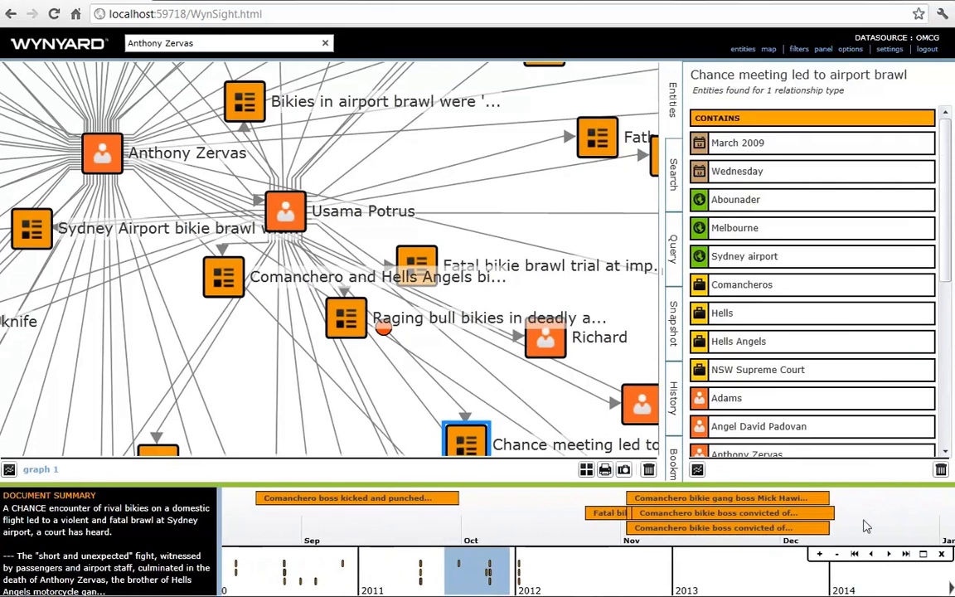
pyautogui.moveTo(863, 518); pyautogui.dragTo(519, 516)
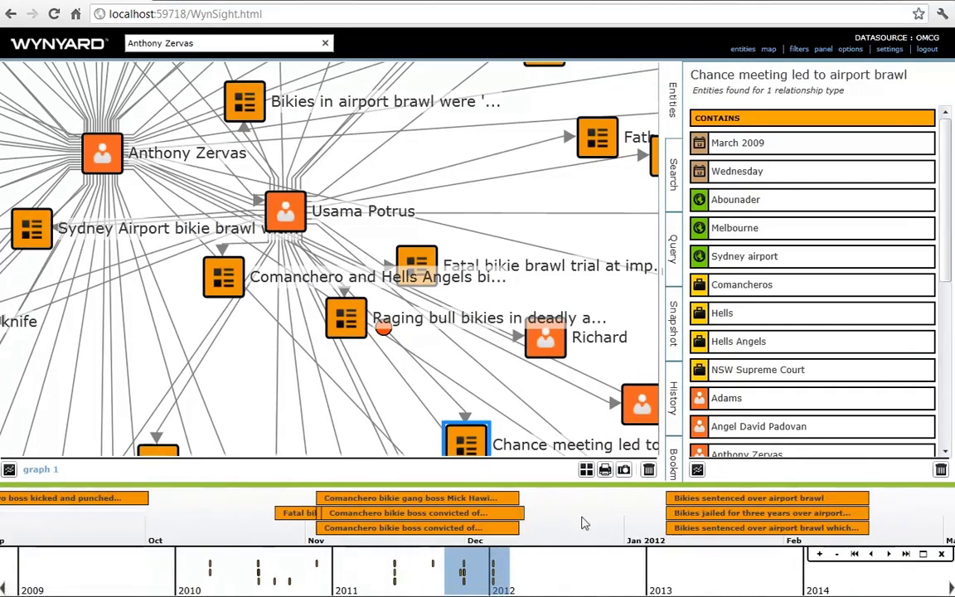
pyautogui.moveTo(582, 522); pyautogui.dragTo(537, 522)
pyautogui.click(640, 501)
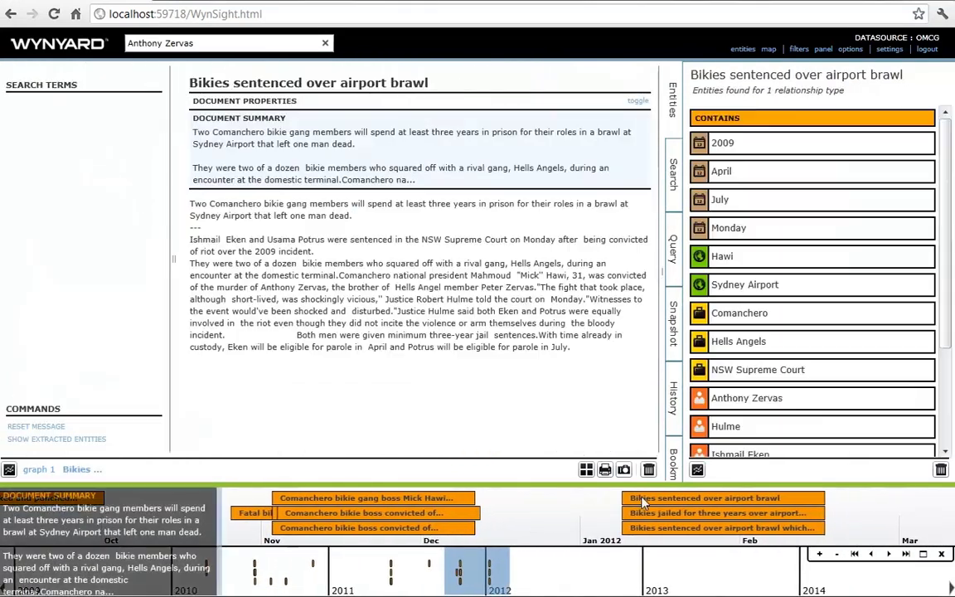